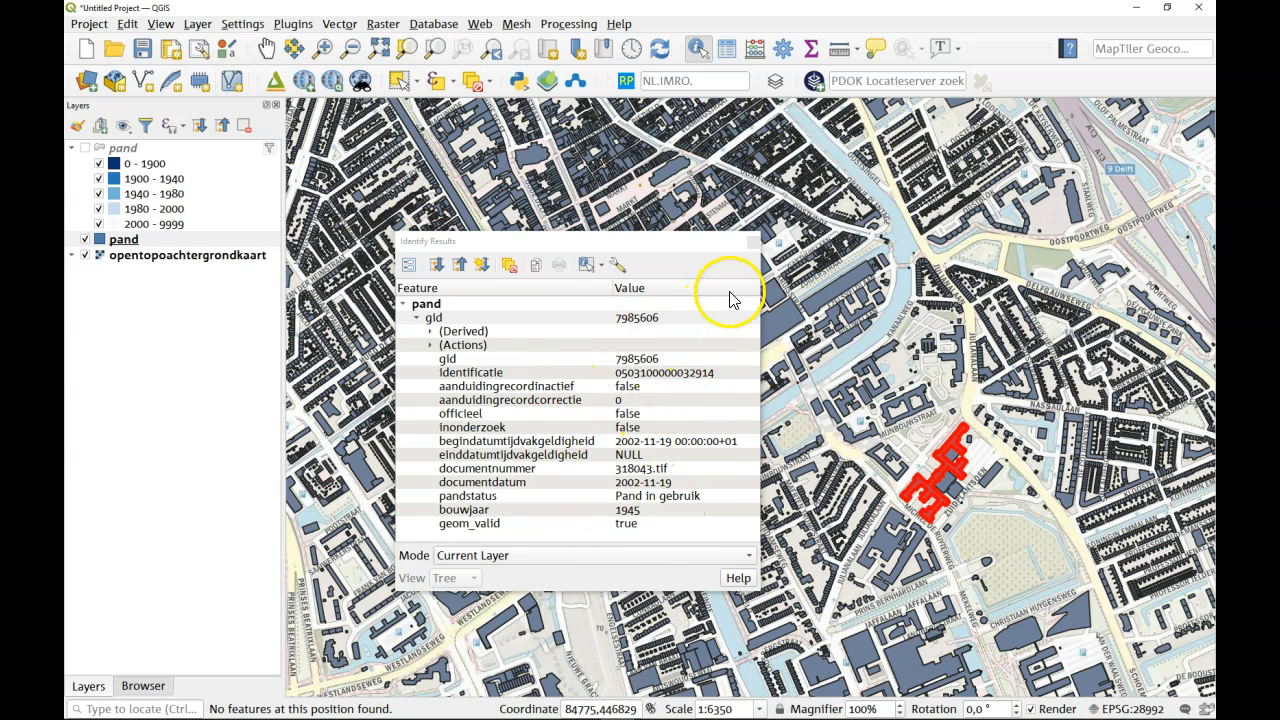
Step: Close the identify results and show the classified pand layer with the five year ranges
click(753, 244)
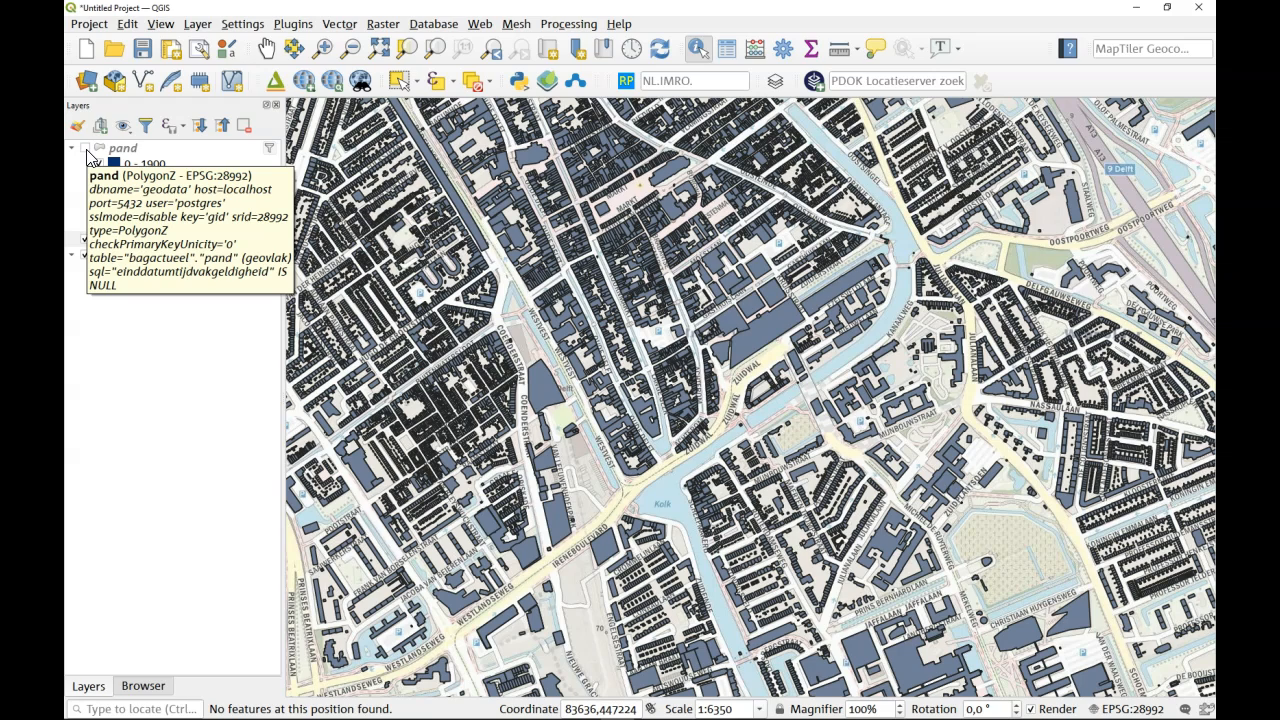
click(85, 148)
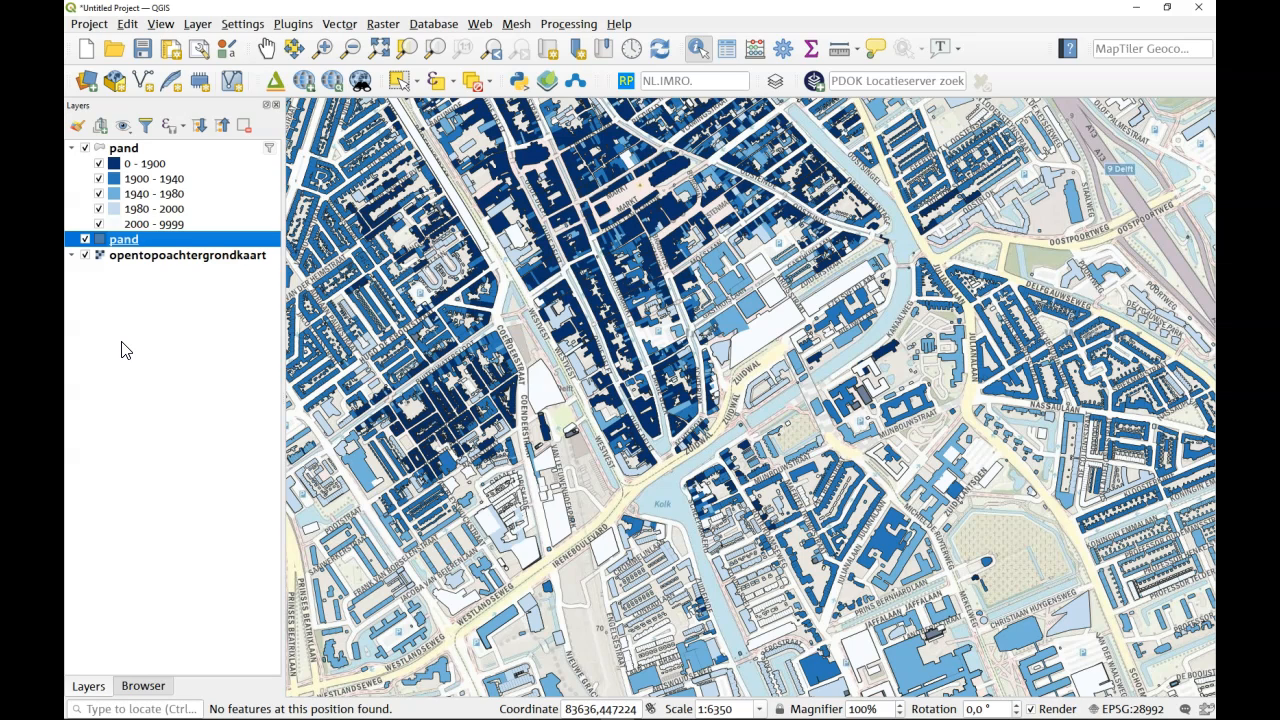
click(98, 686)
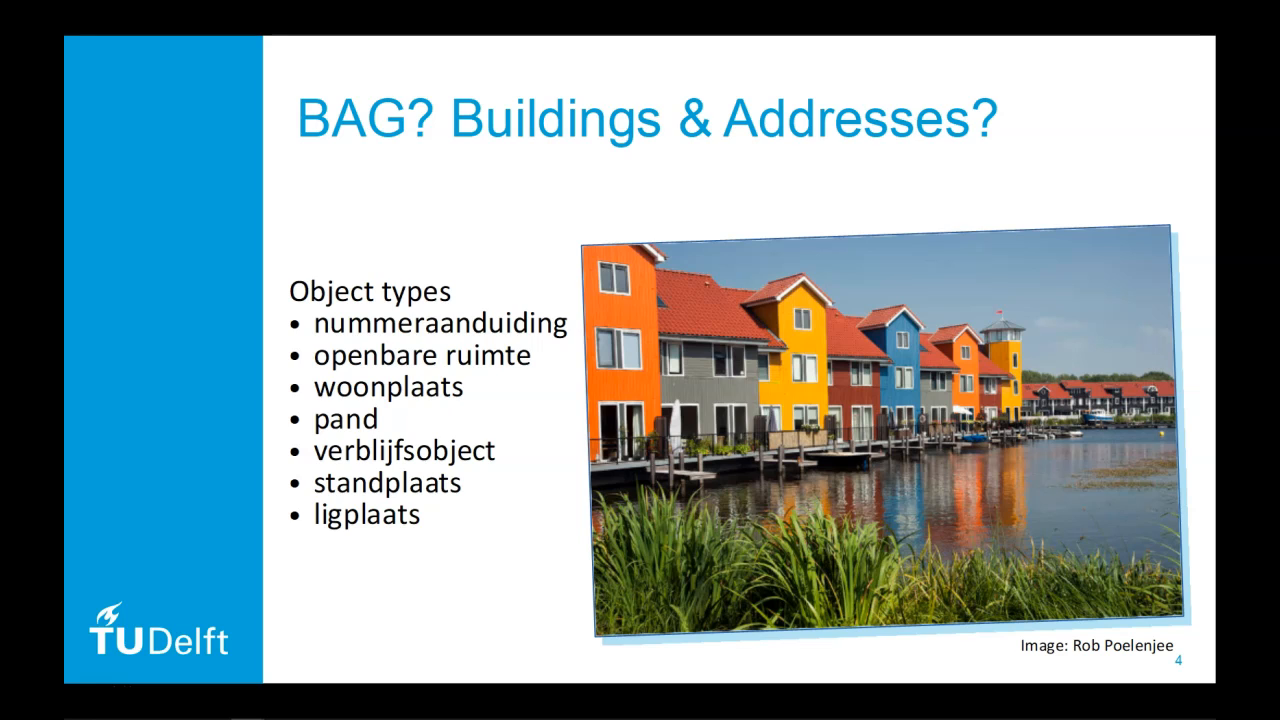
key(Right)
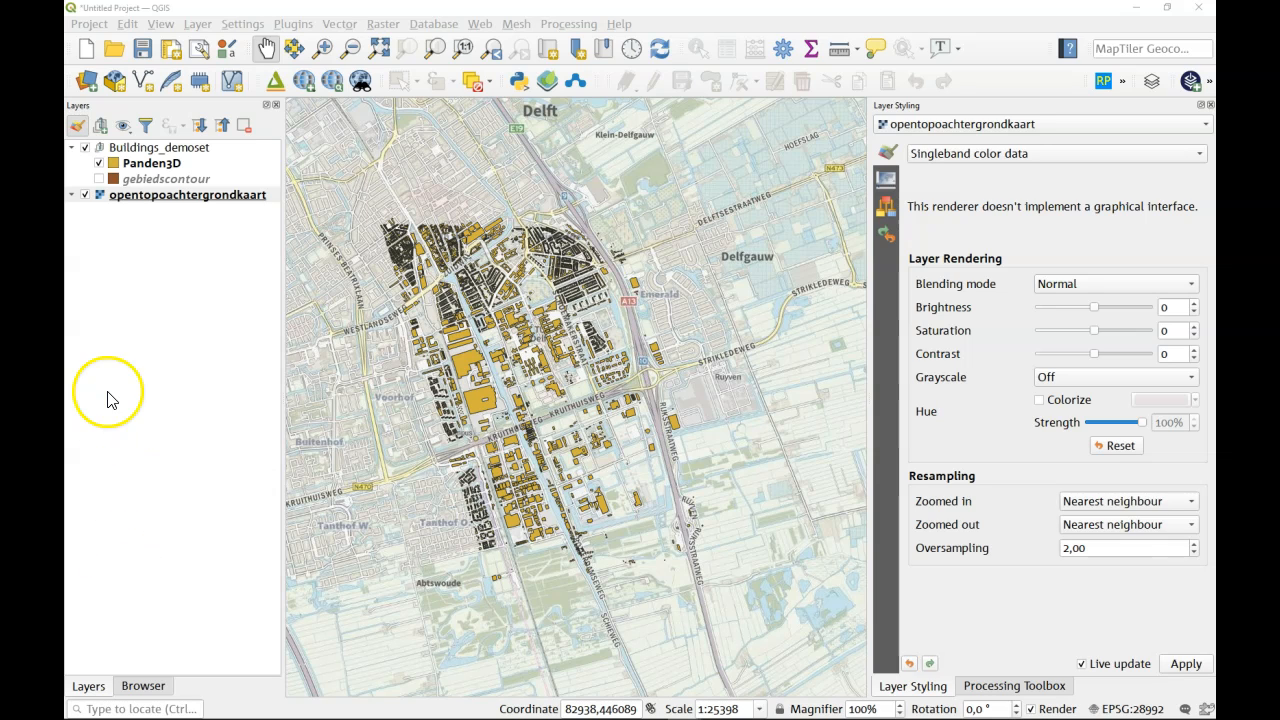
Step: Hide the Panden3D layer and show the gebiedscontour layer in the Buildings_demoset group
click(99, 163)
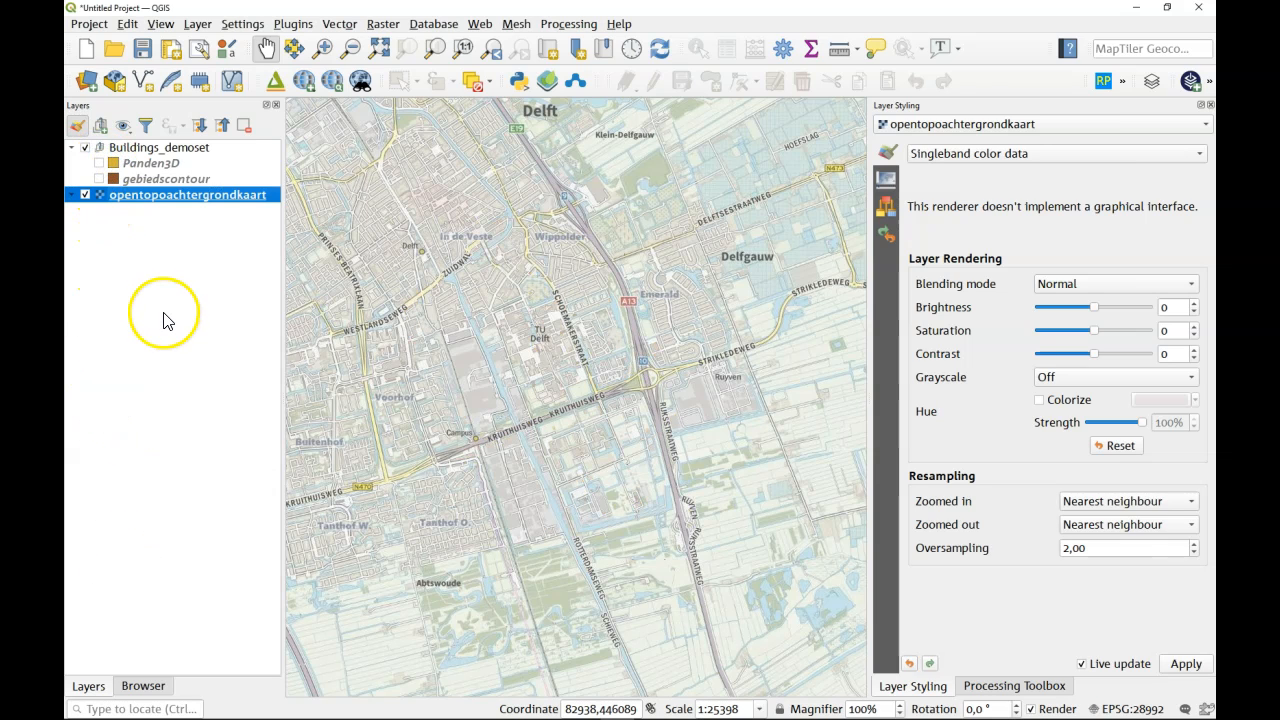
click(99, 179)
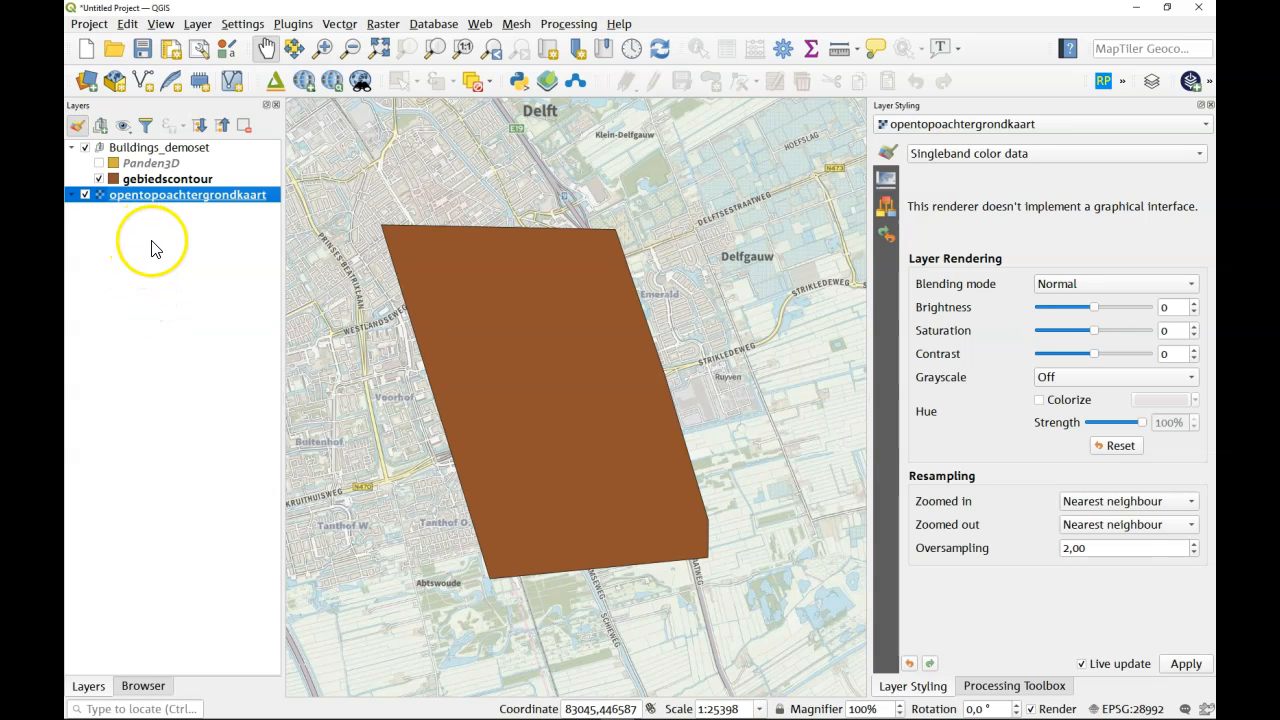
Step: Open the settings of the 3D BAG WFS connection, check its URL, and close them unchanged
click(88, 82)
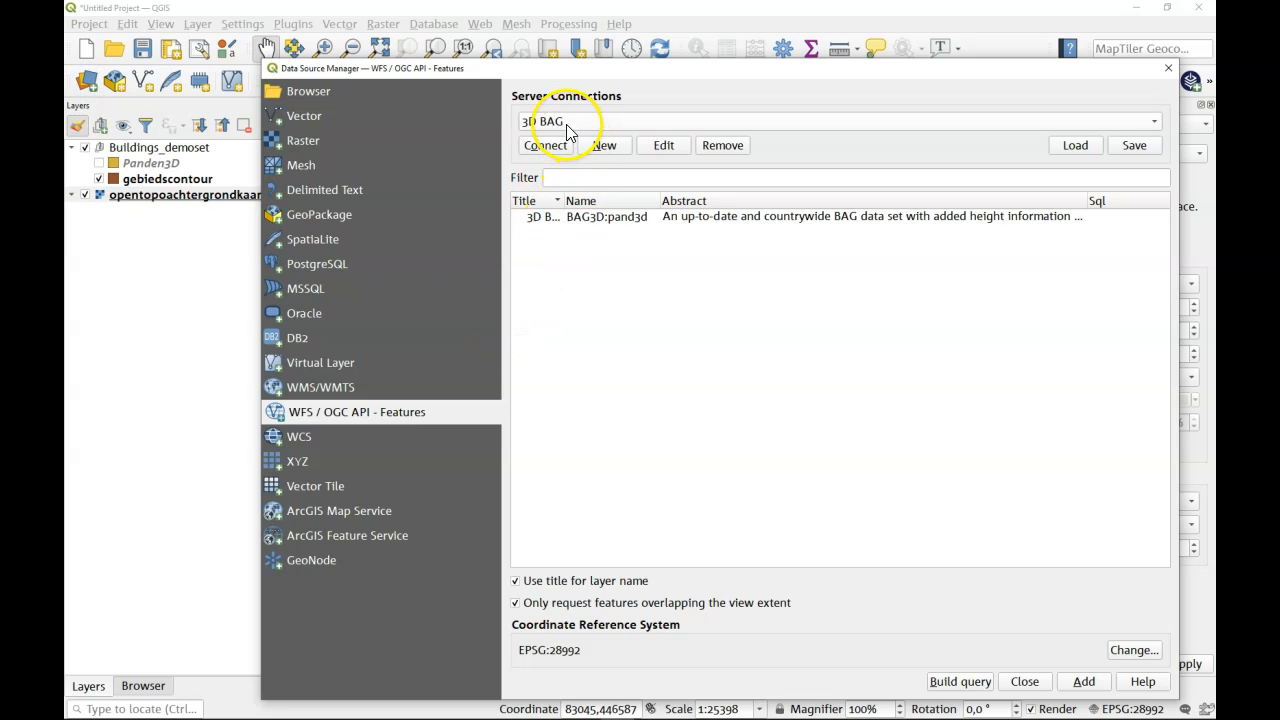
click(663, 146)
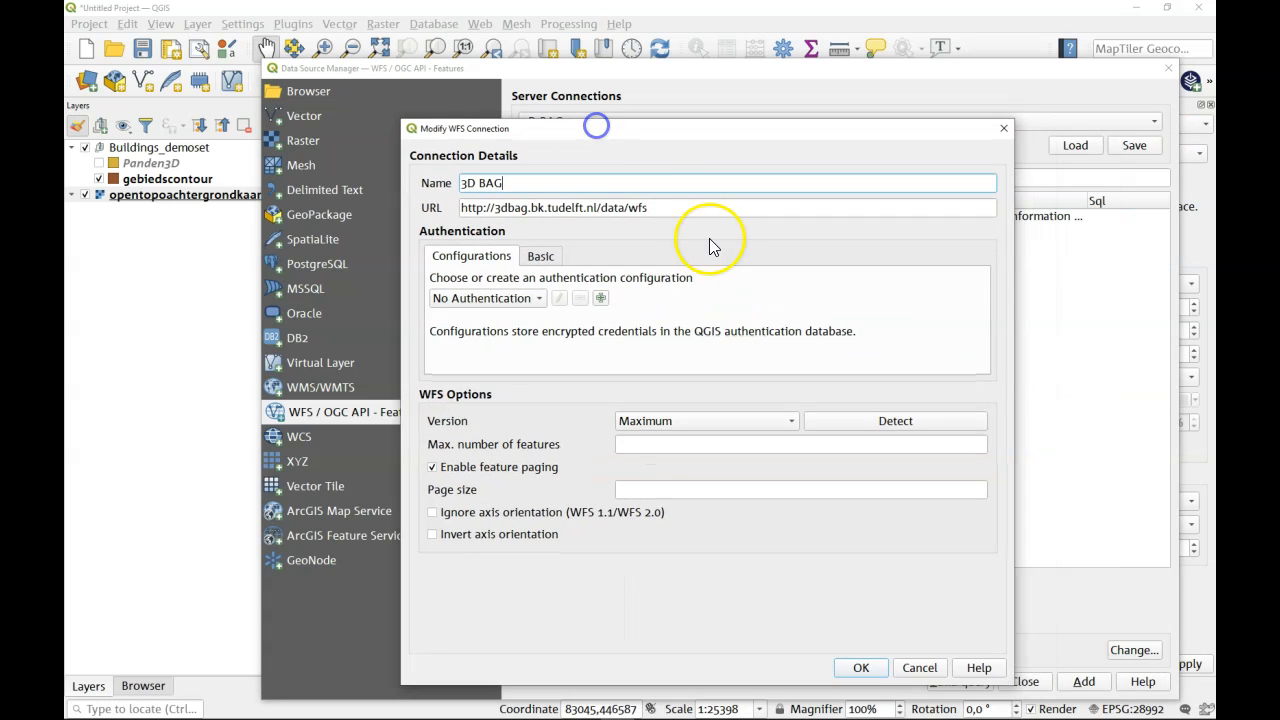
drag(663, 207, 434, 202)
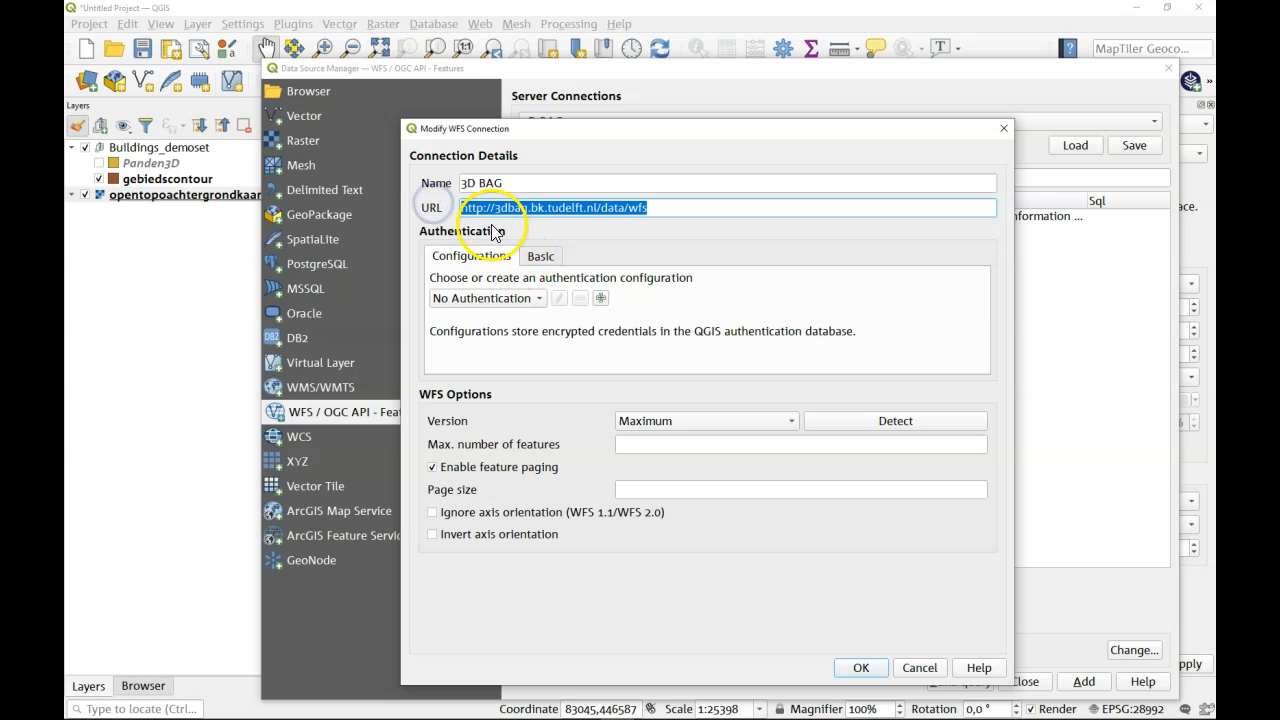
click(1003, 128)
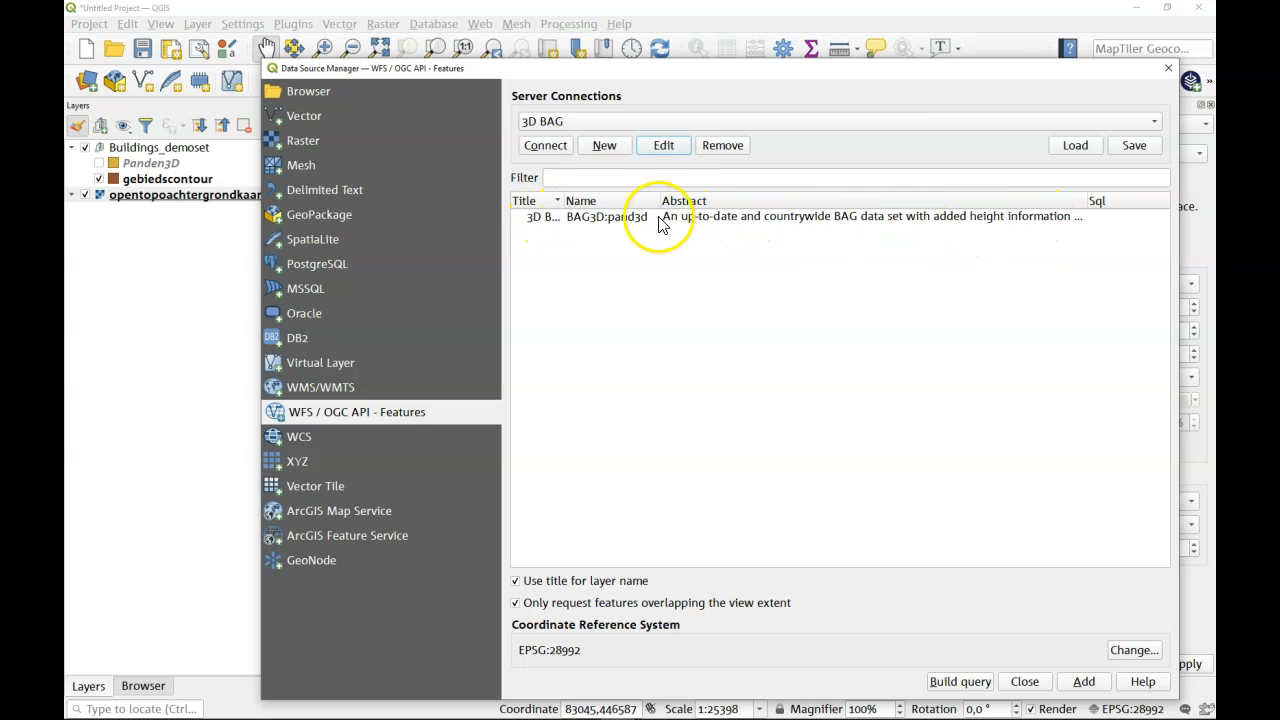
Step: Add the BAG3D:pand3d layer from the 3D BAG WFS connection to the project
click(543, 216)
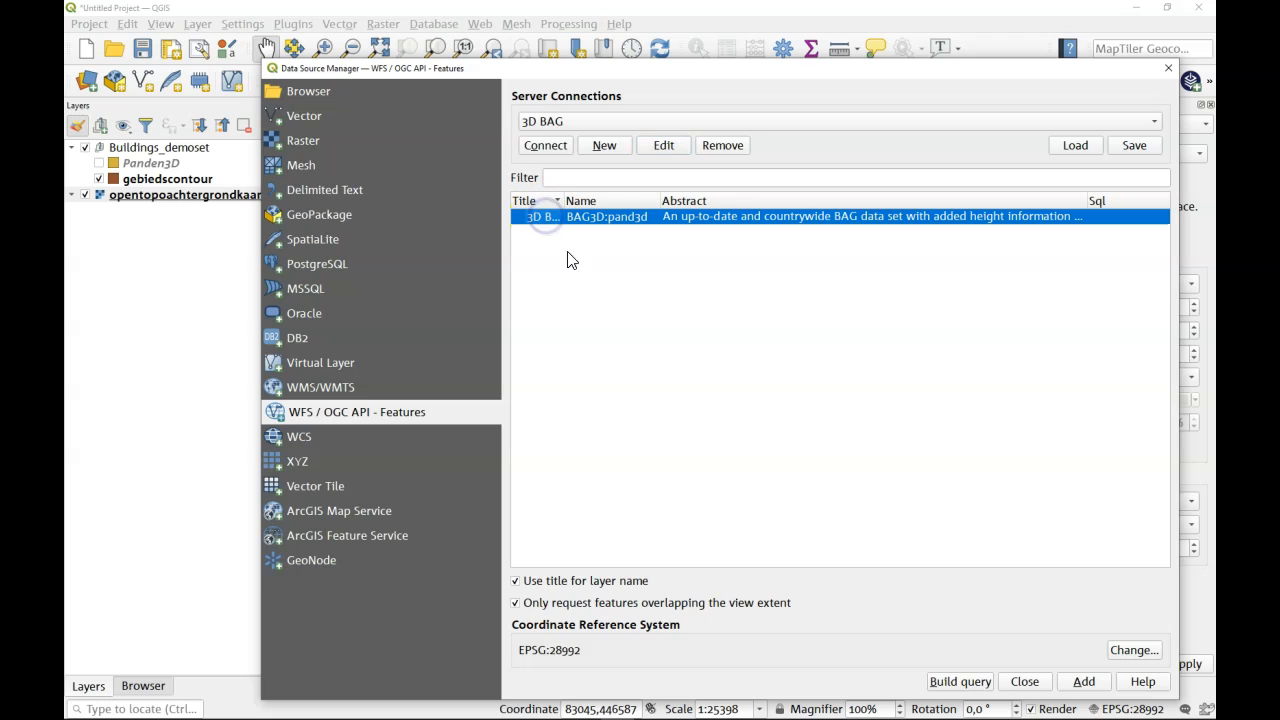
click(1084, 683)
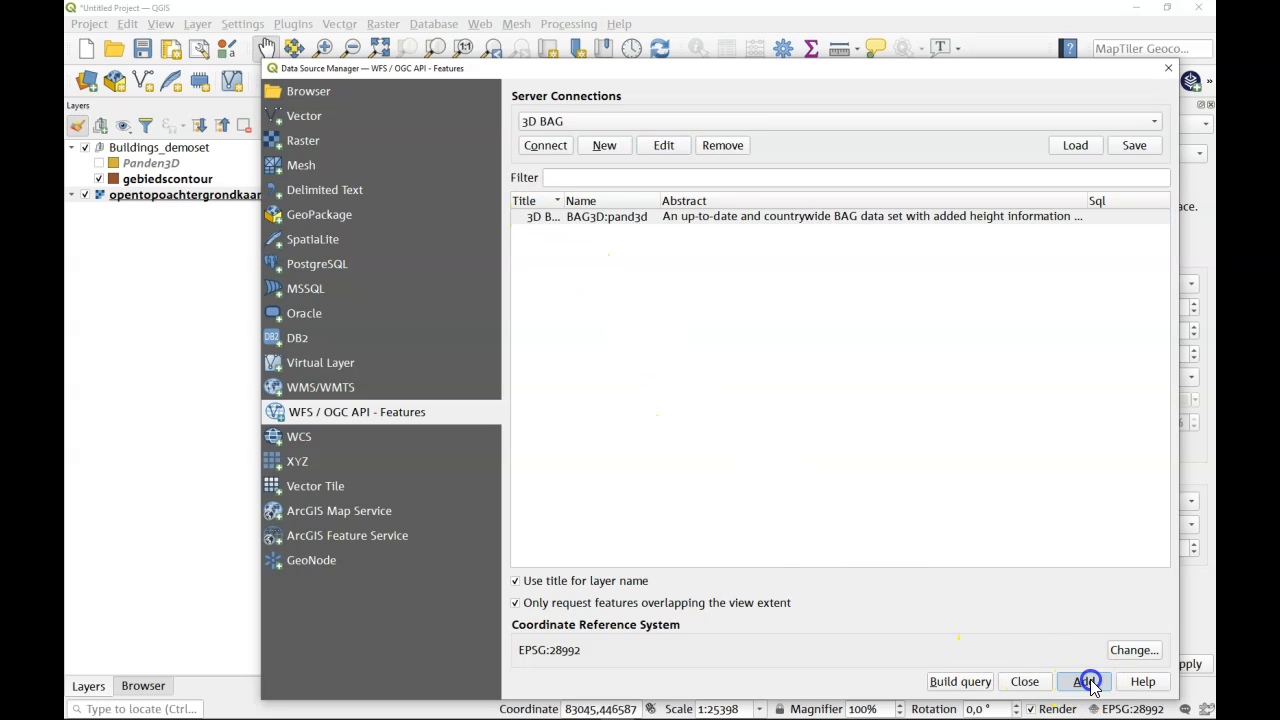
click(1040, 688)
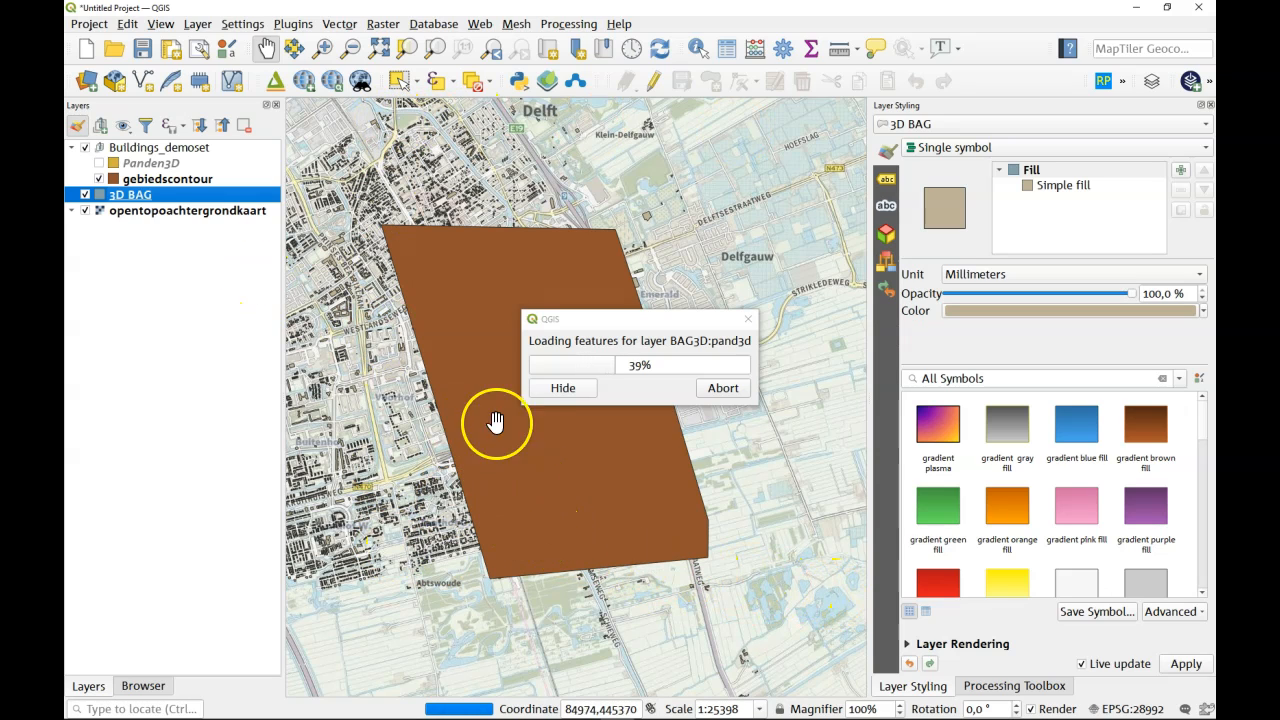
Step: Hide the gebiedscontour layer, and check the 3D BAG buildings with the opentopoachtergrondkaart basemap switched off and back on
scroll(508, 443, up, 4)
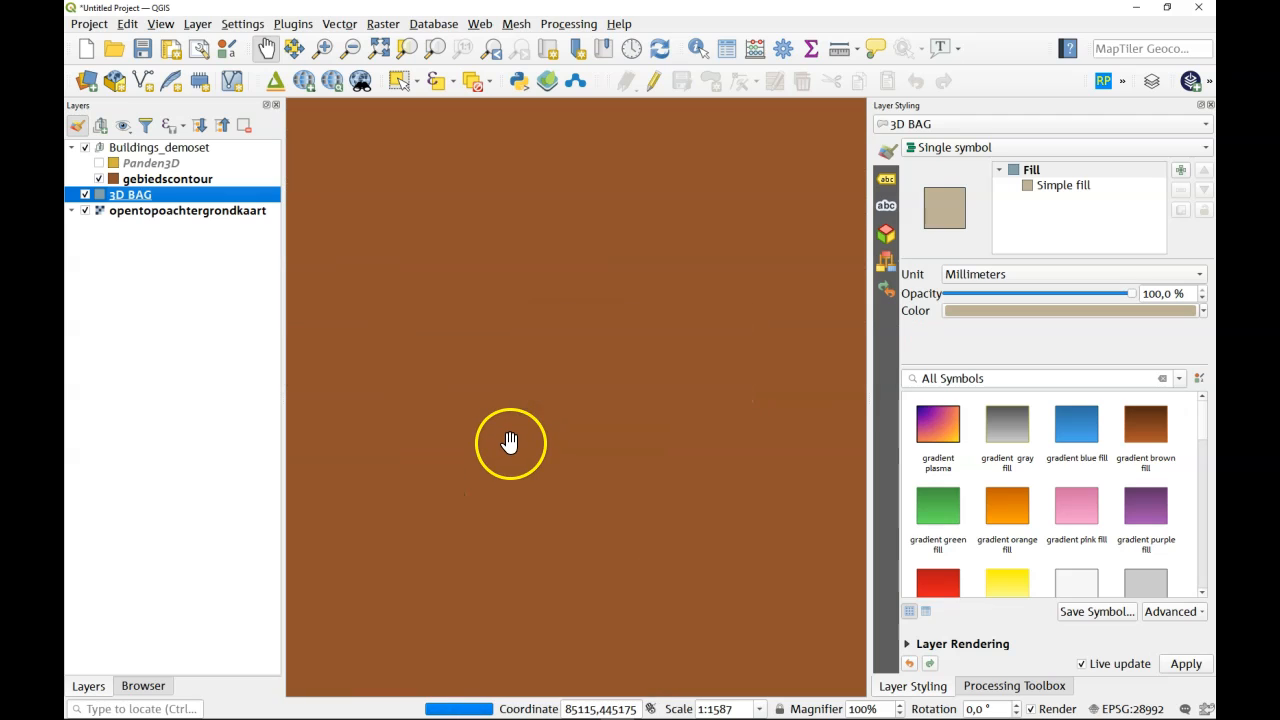
click(98, 179)
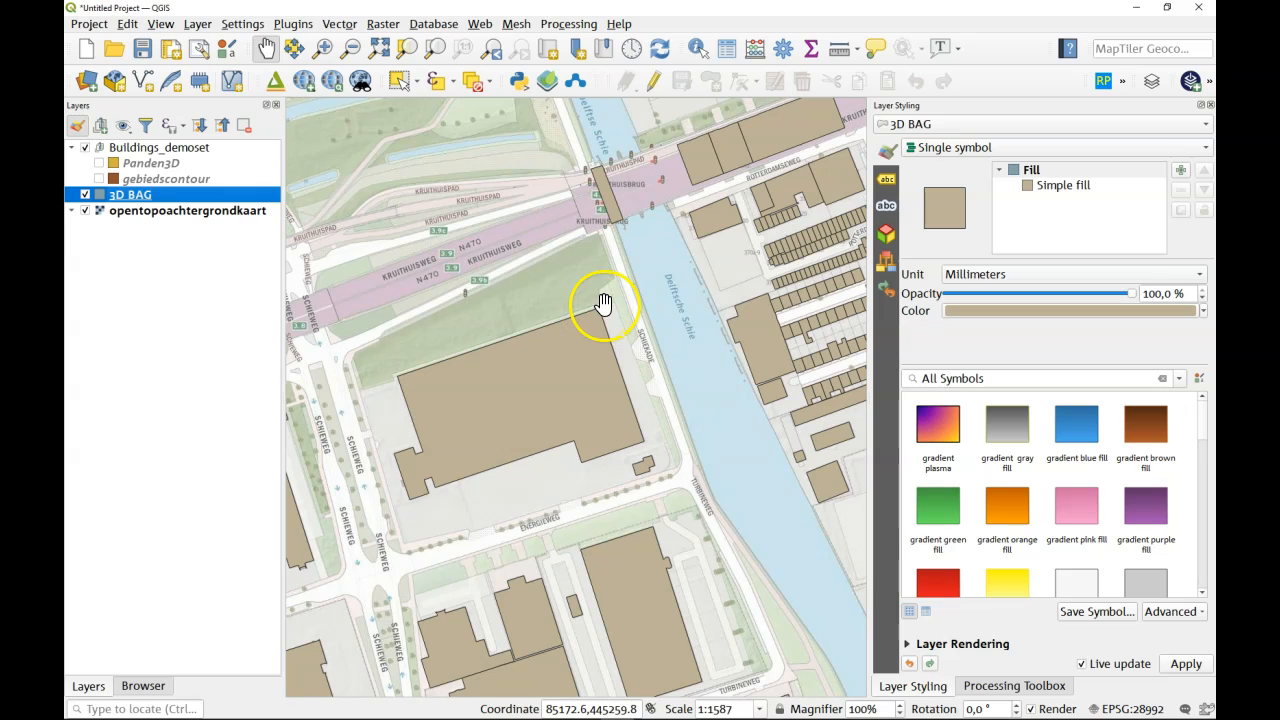
scroll(598, 305, down, 1)
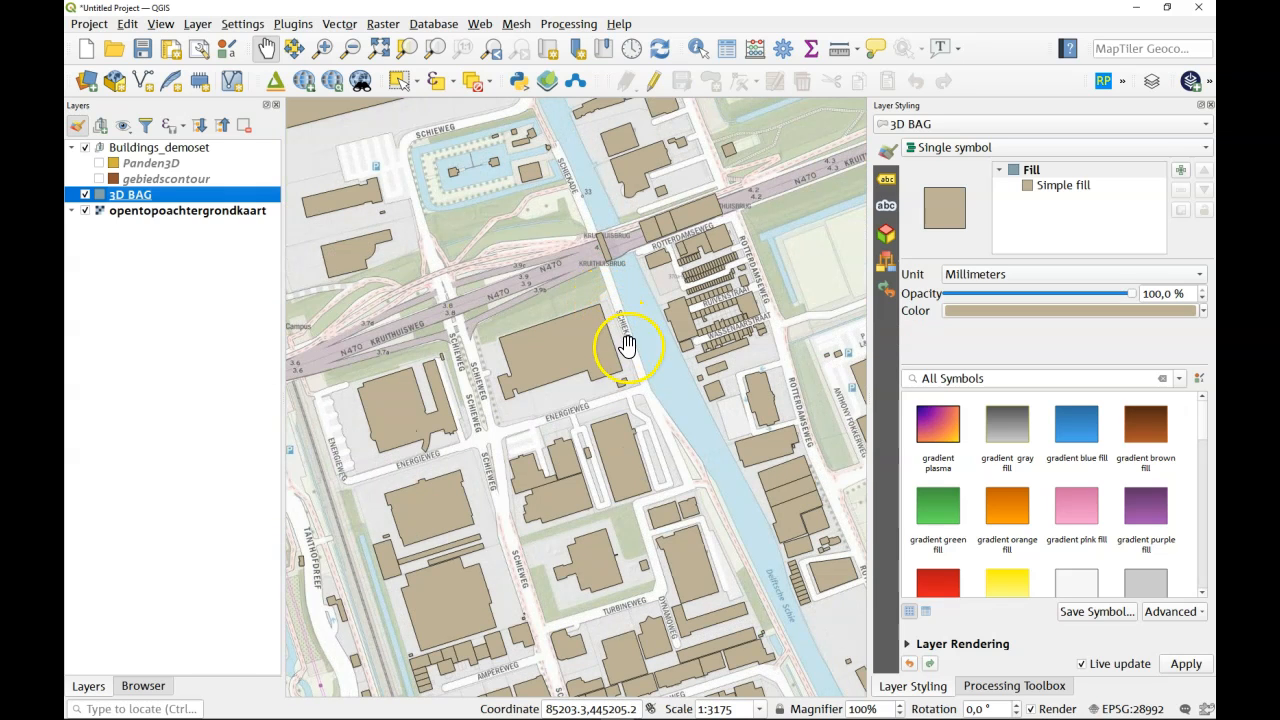
click(84, 211)
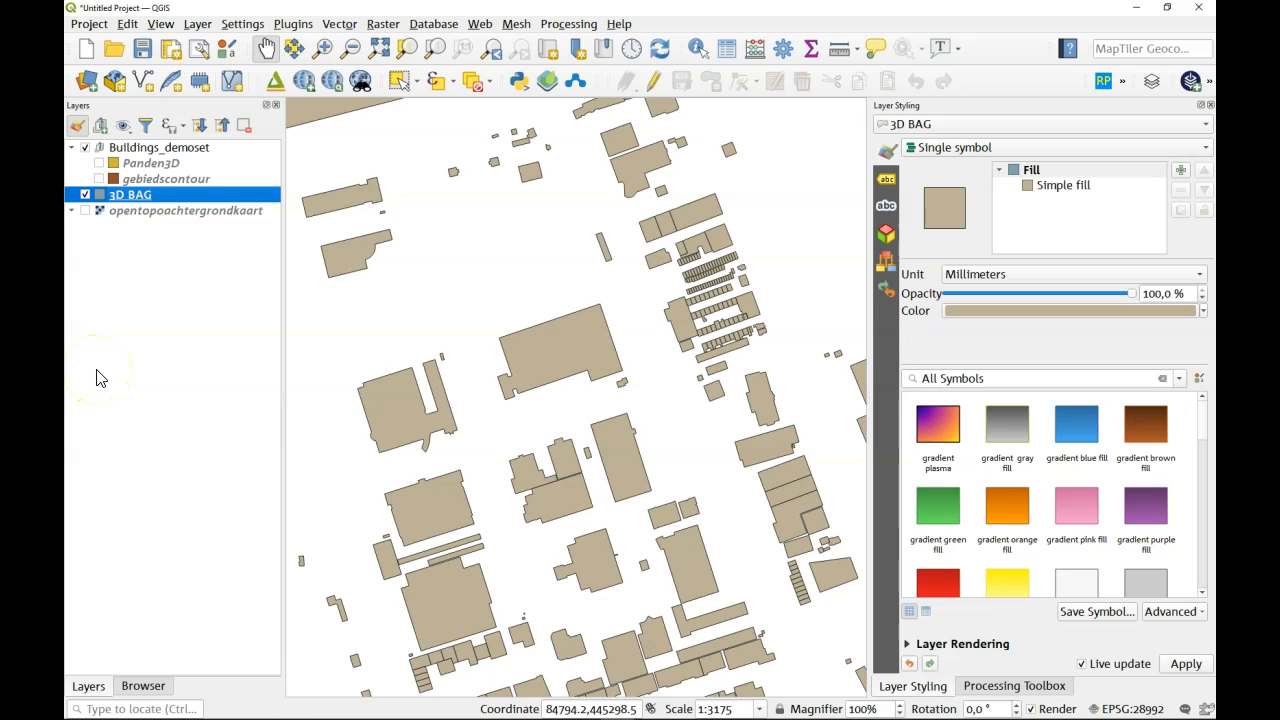
click(85, 211)
Step: Identify a 3D BAG building on the TU Delft campus, examine its roof-0.95 attribute, and clear the identify result
click(660, 410)
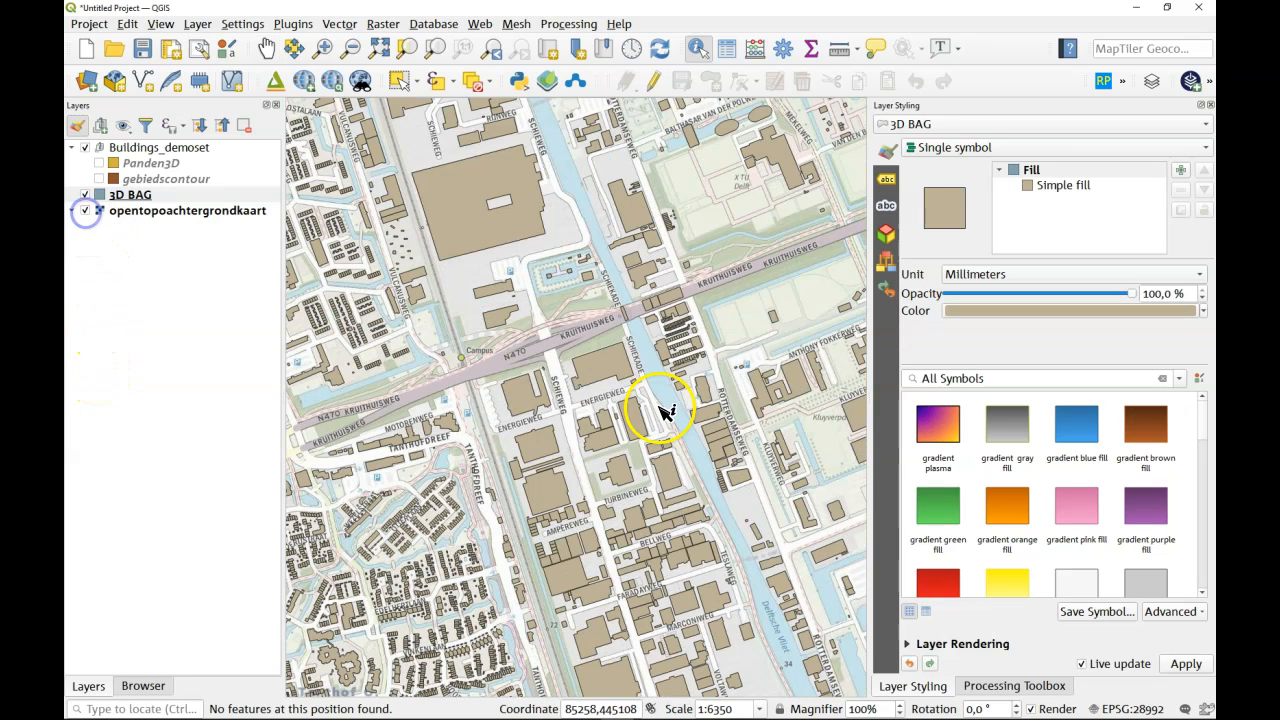
click(266, 48)
drag(679, 375, 530, 378)
drag(737, 367, 591, 580)
drag(673, 437, 810, 677)
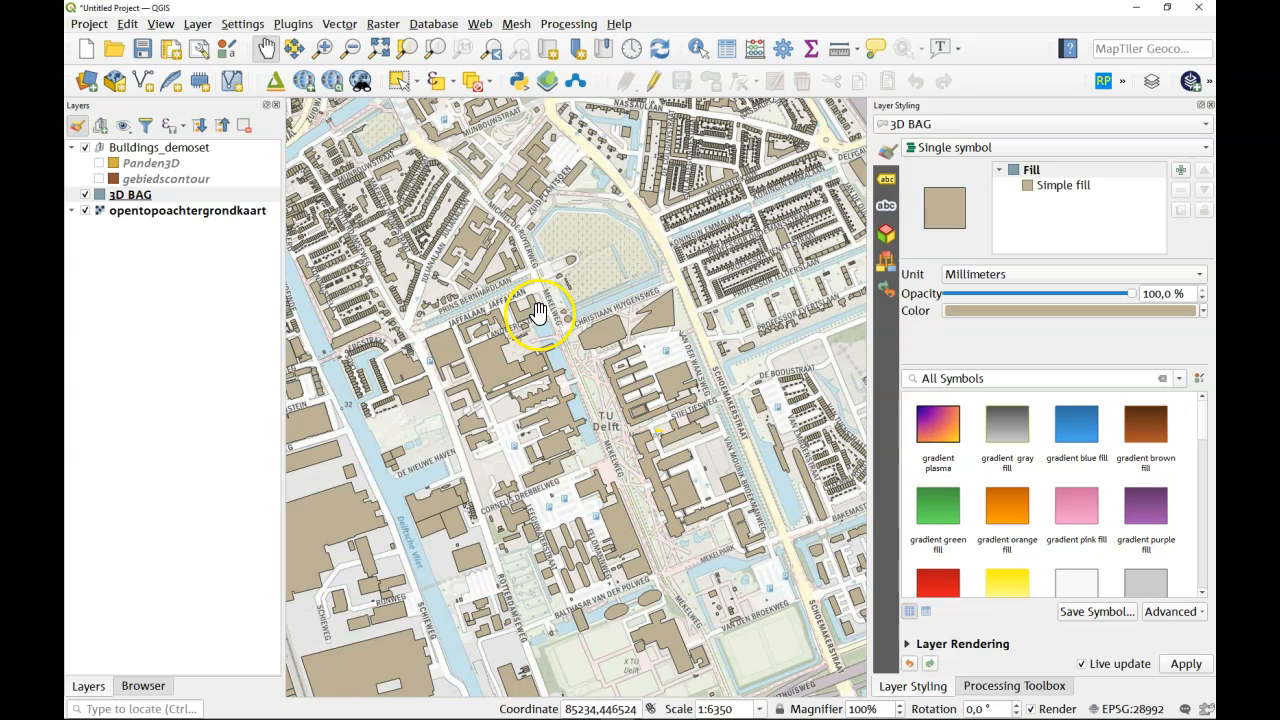
click(701, 48)
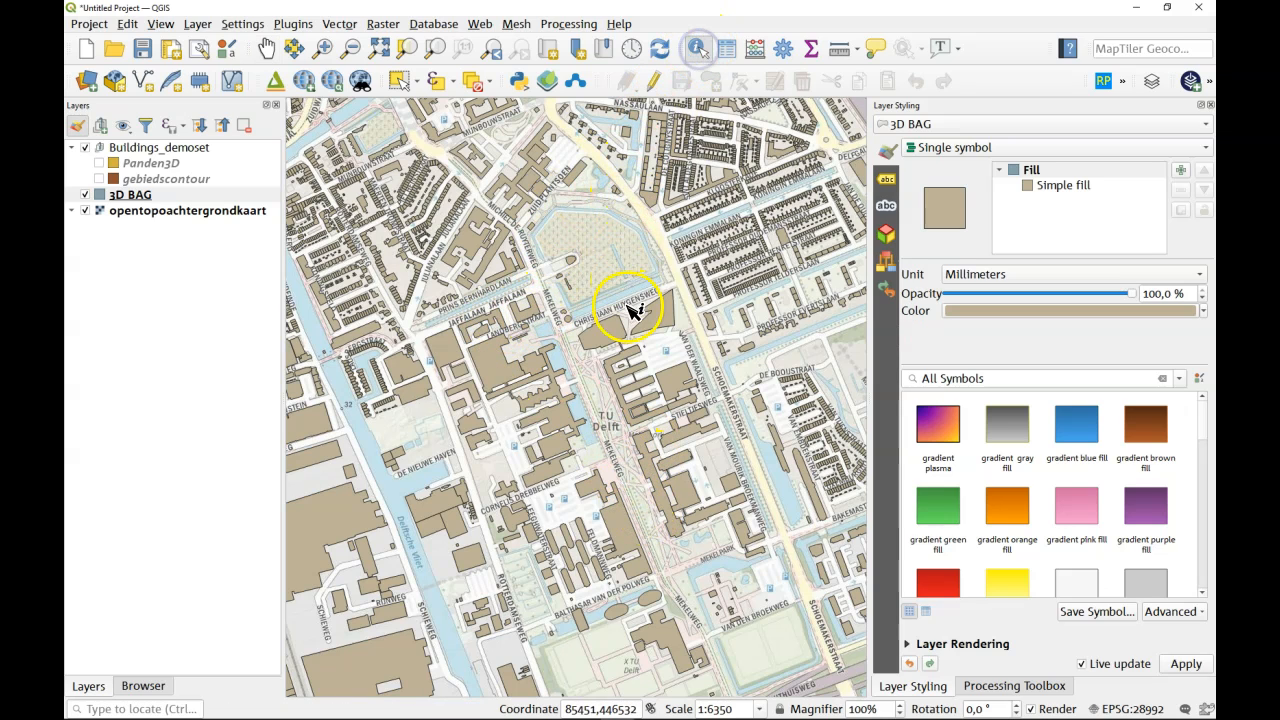
click(490, 366)
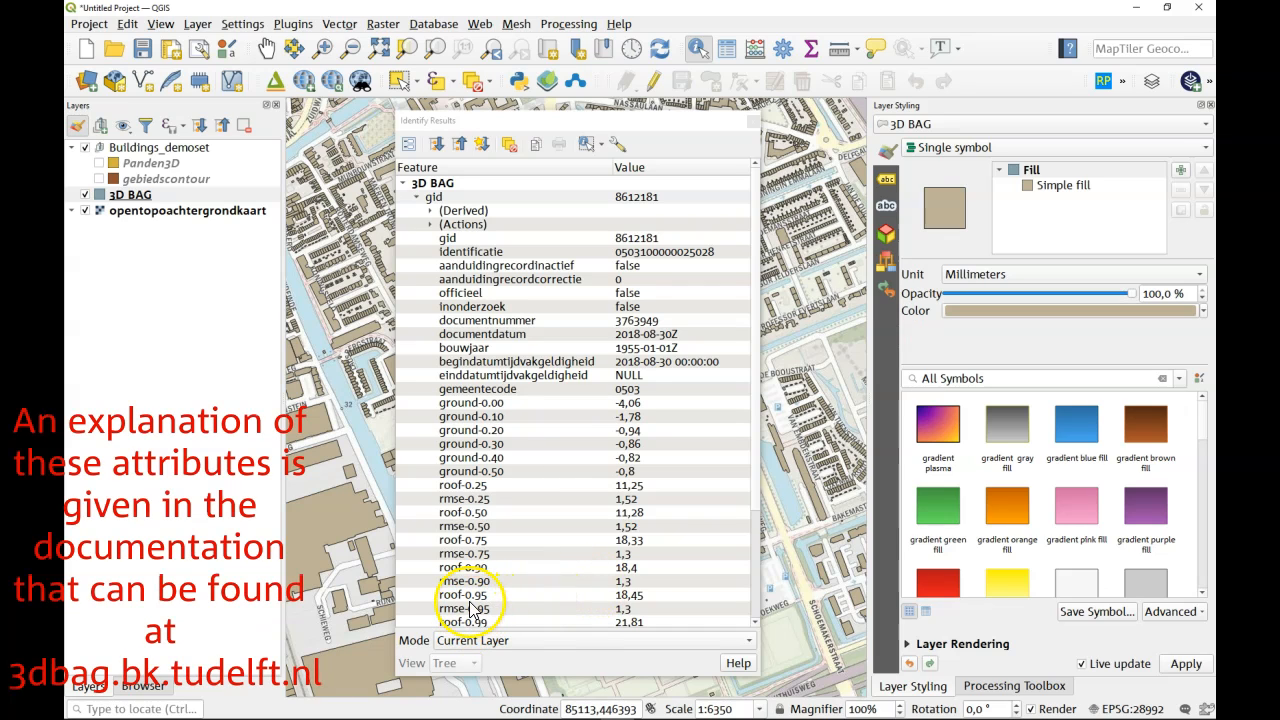
click(468, 596)
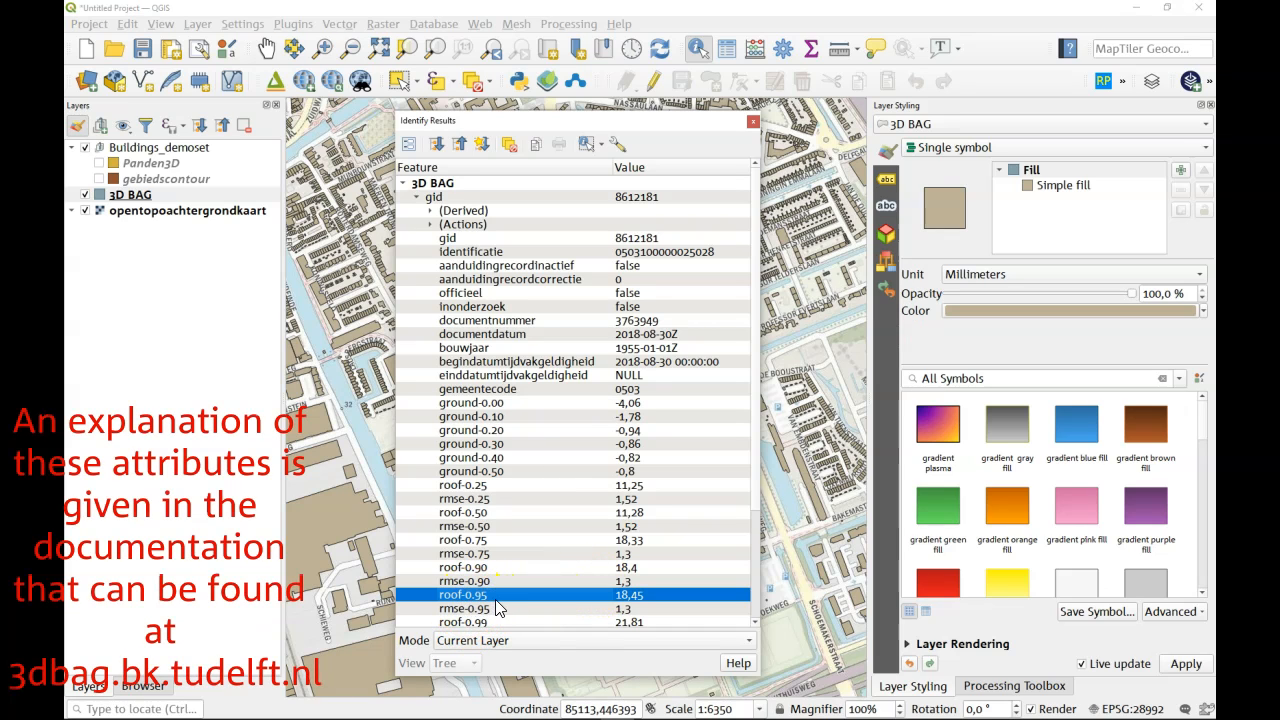
click(610, 598)
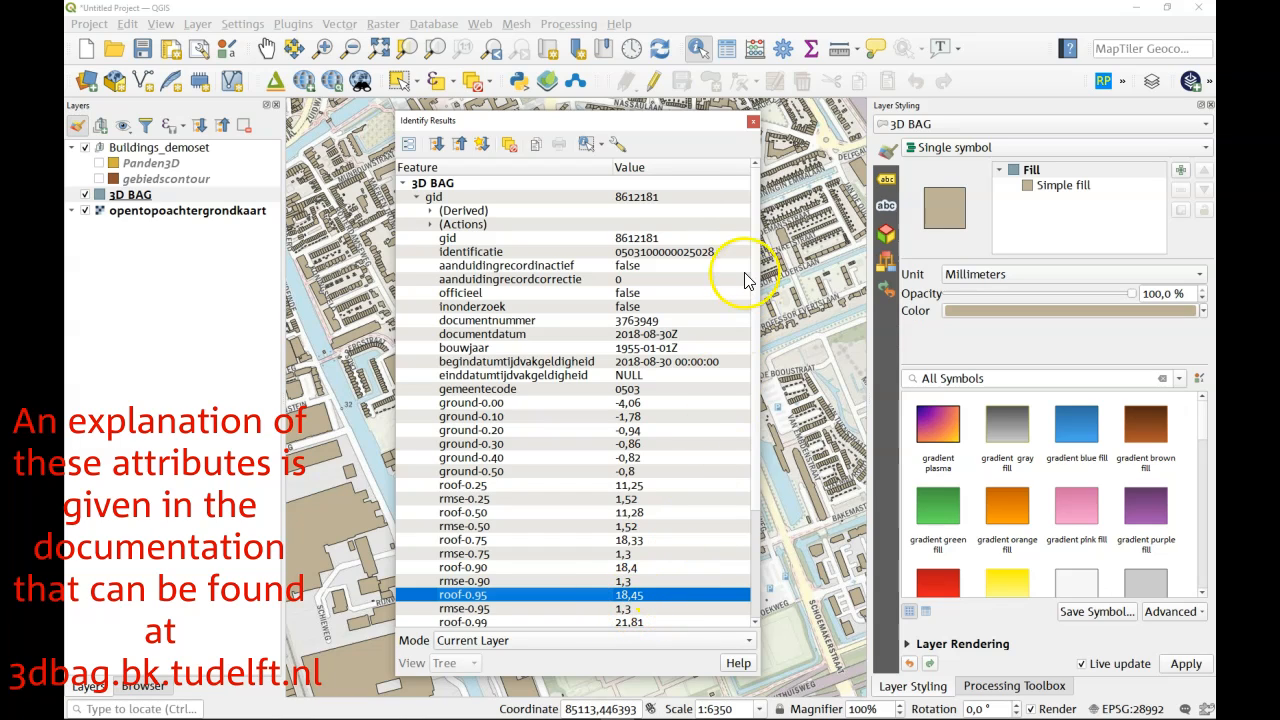
click(754, 124)
click(612, 332)
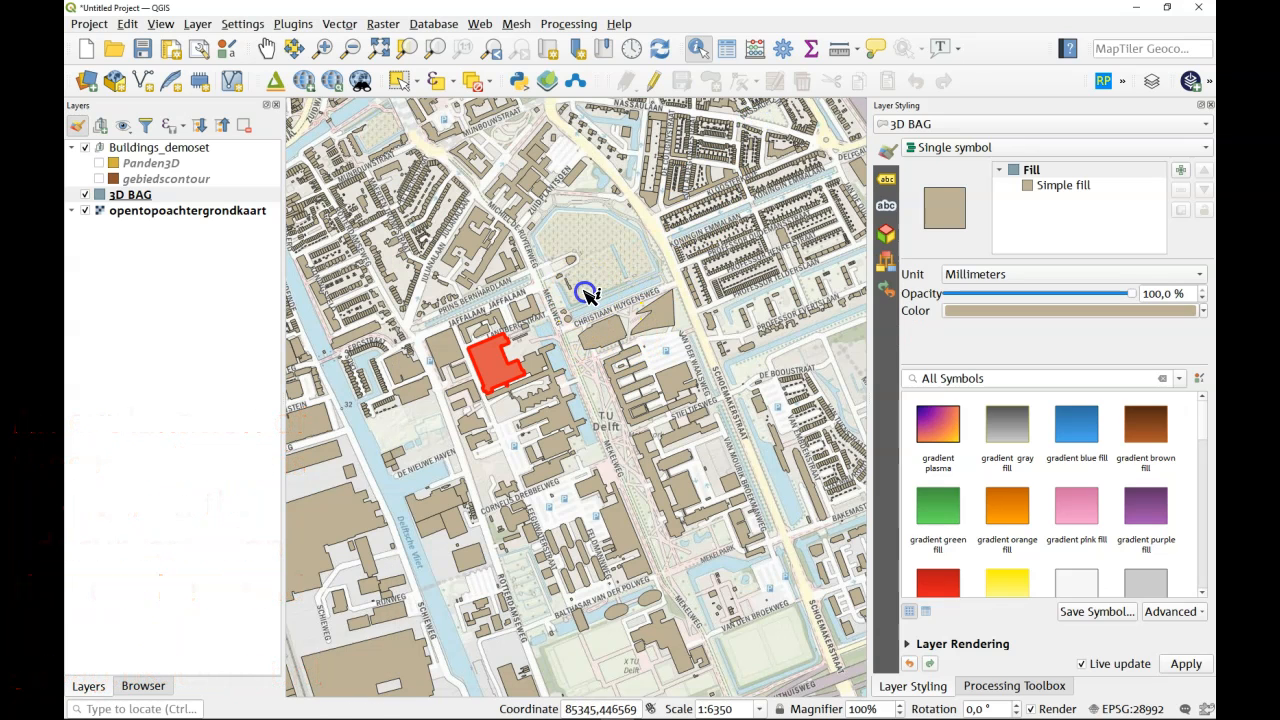
click(543, 368)
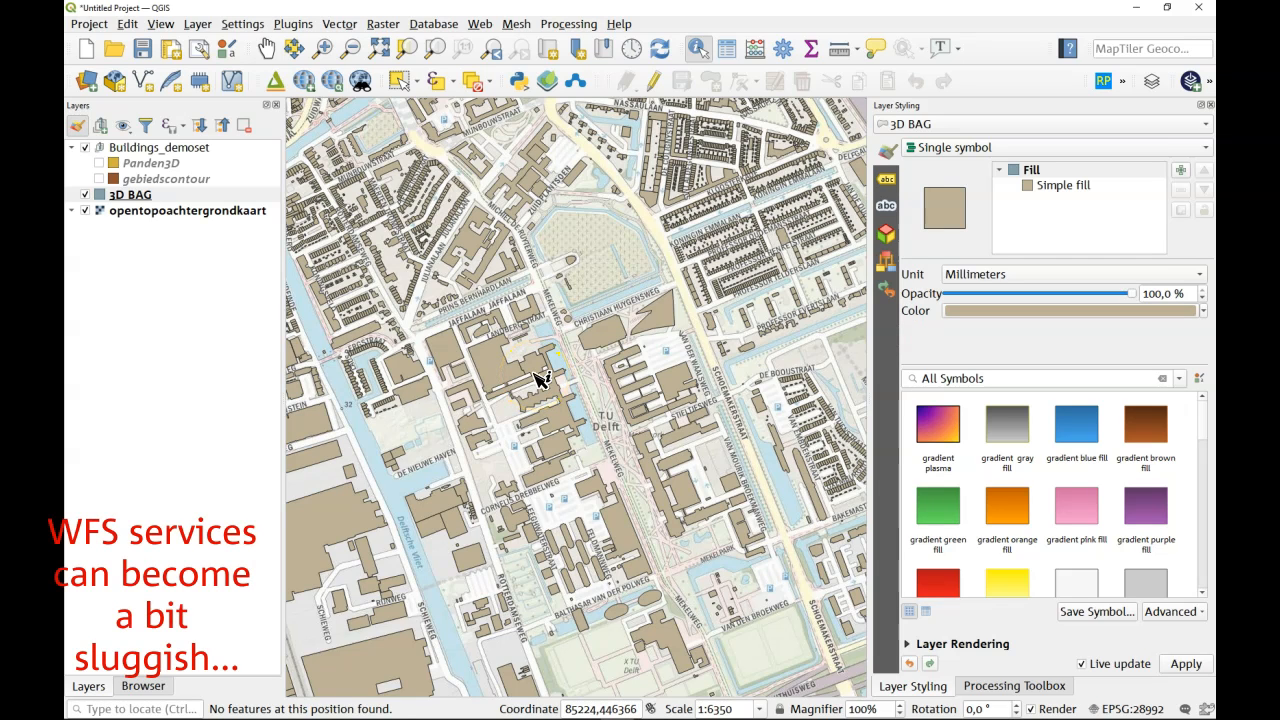
Step: Set up Extract by Location for 3D BAG features that intersect gebiedscontour, review the output saving options, and close it without running
click(1016, 686)
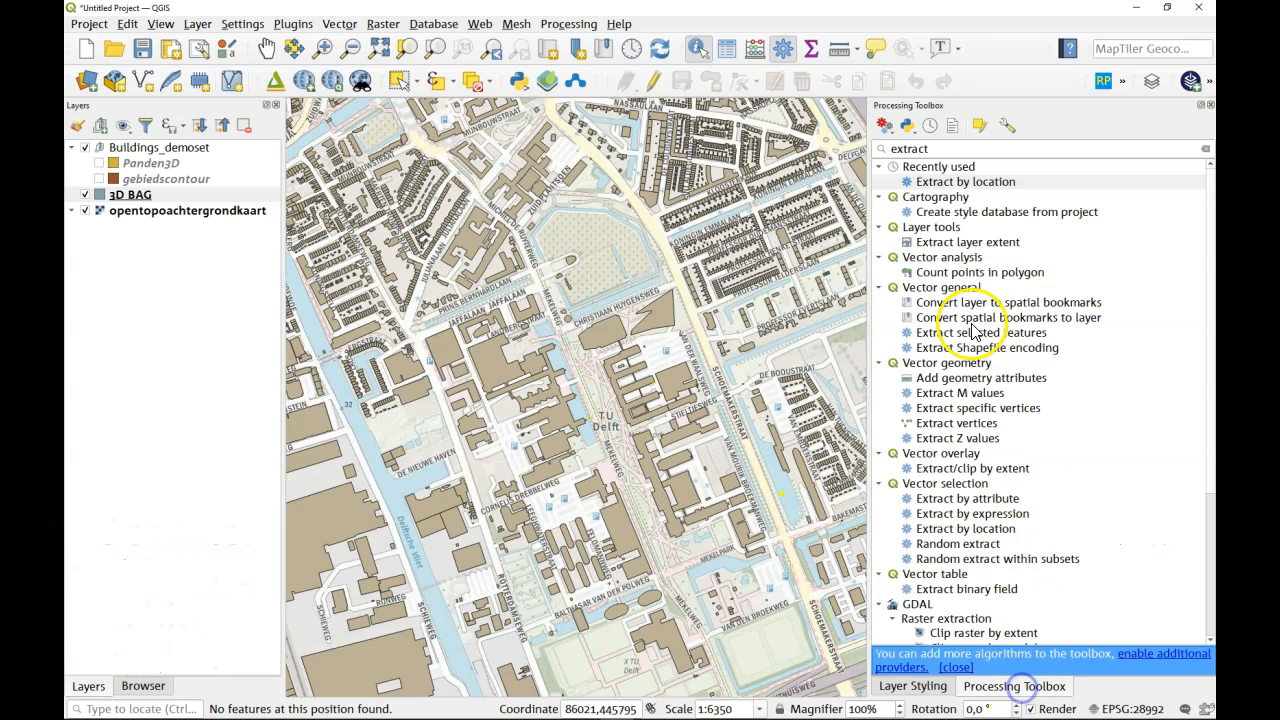
click(925, 183)
click(956, 149)
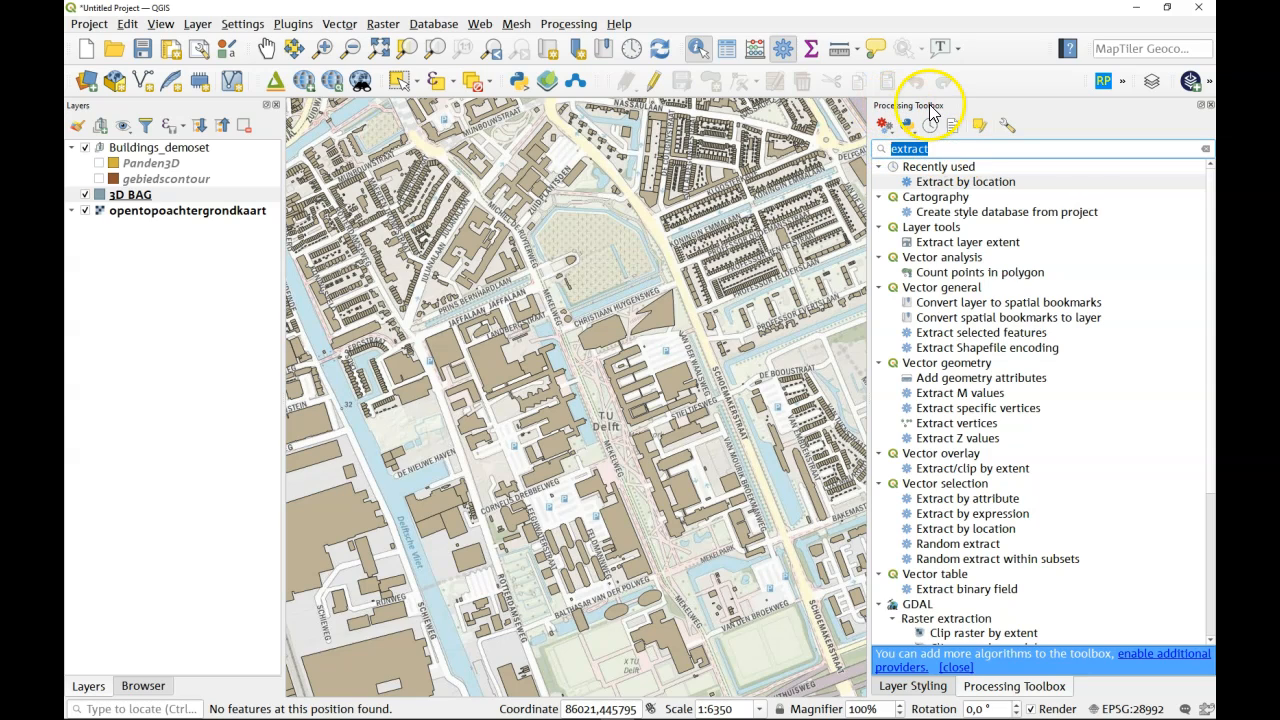
double_click(960, 181)
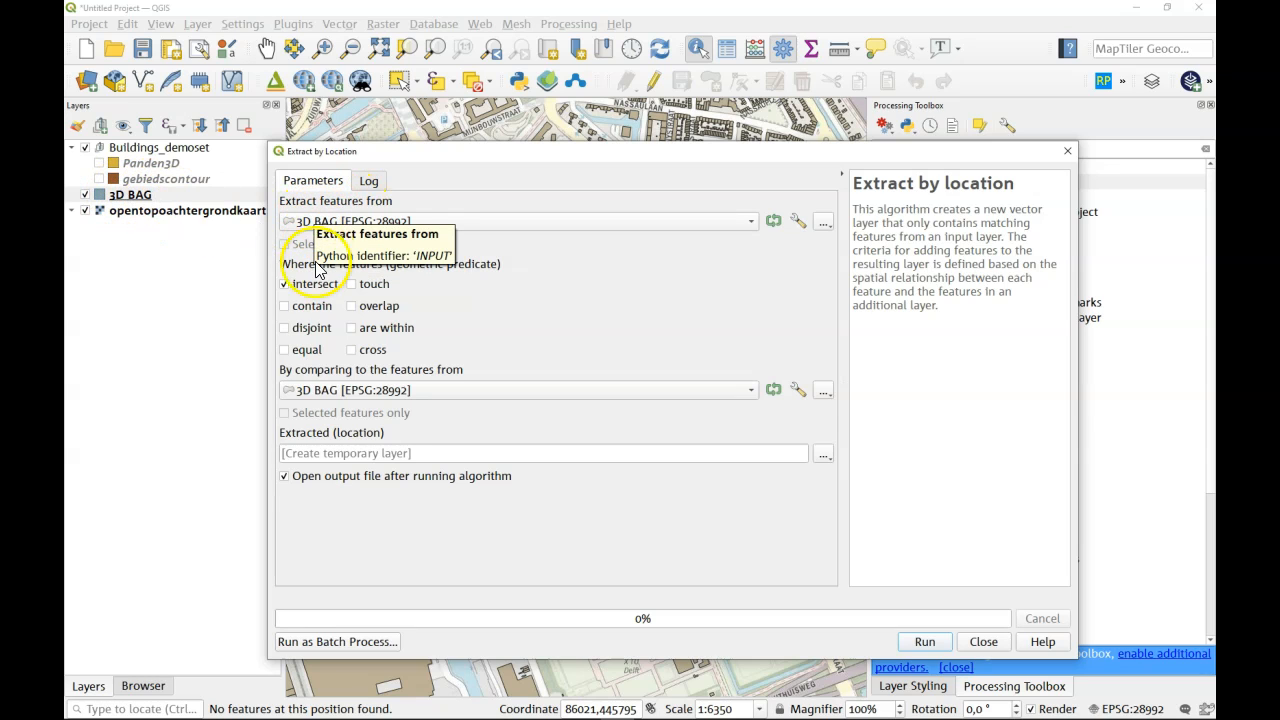
click(398, 392)
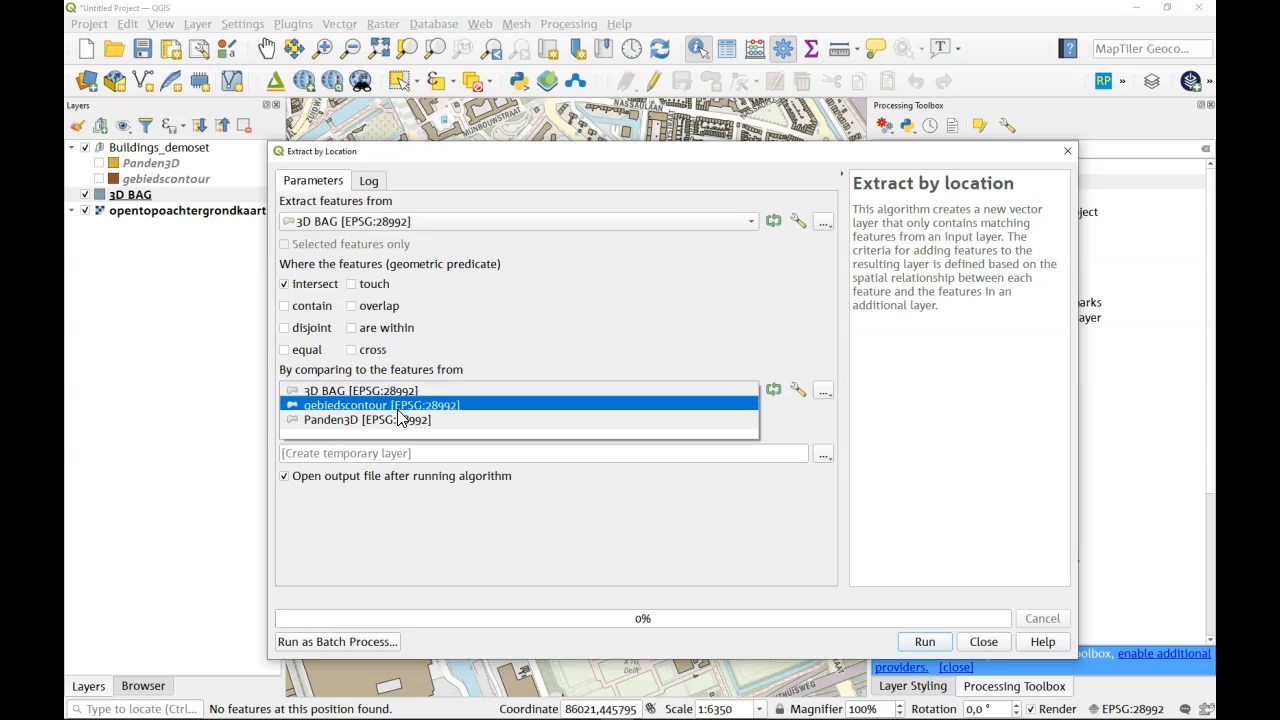
click(398, 408)
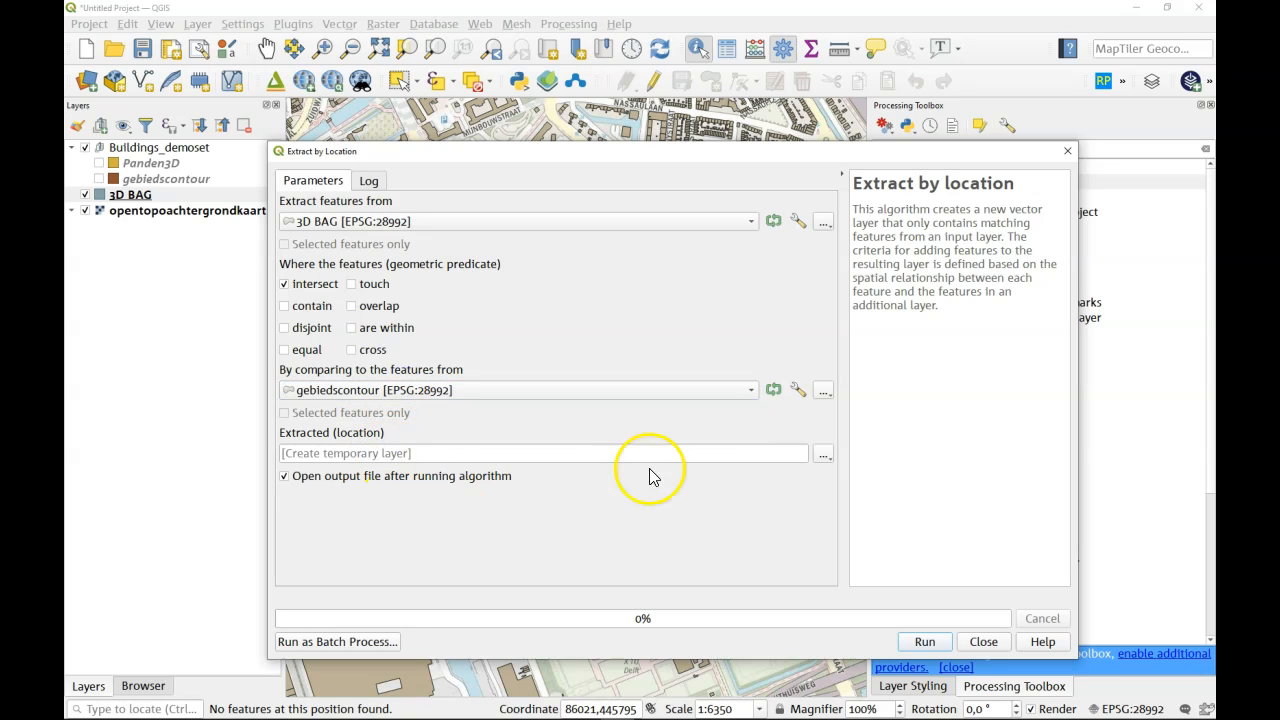
click(823, 455)
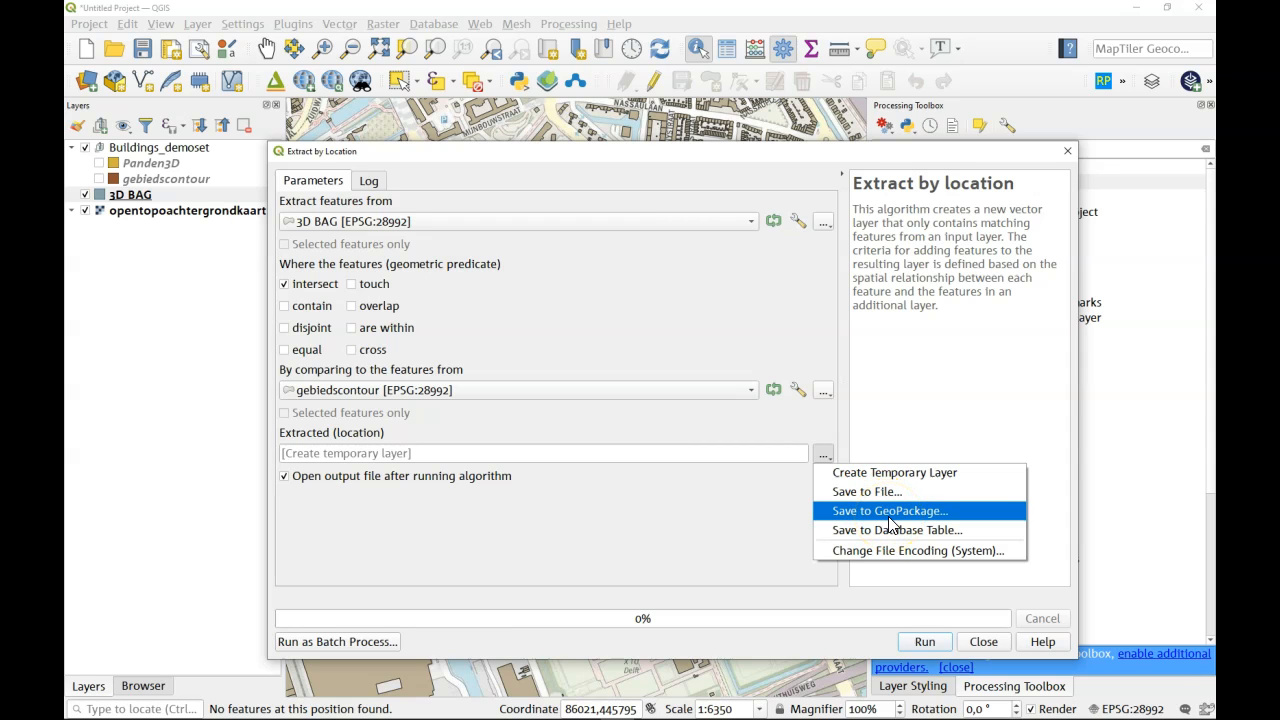
click(983, 641)
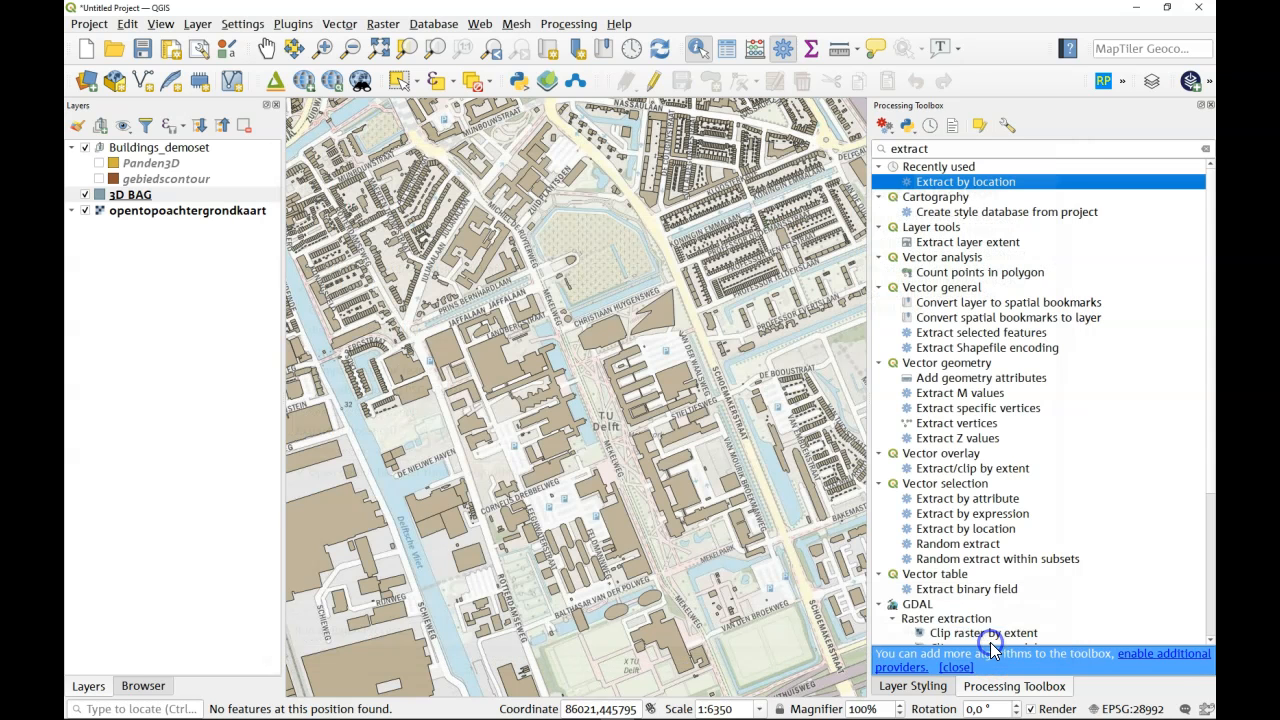
Step: Show the Panden3D layer, hide the 3D BAG layer, and zoom the map to the full extent of Panden3D
click(99, 163)
click(85, 194)
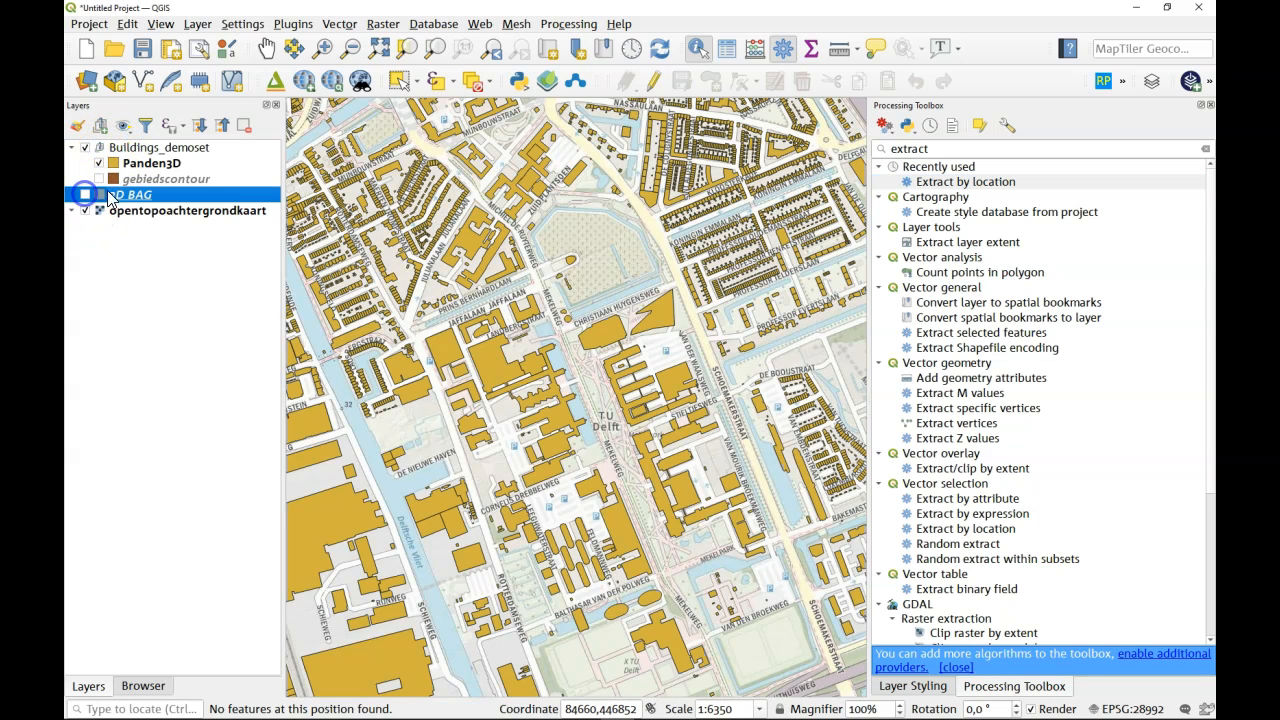
right_click(150, 164)
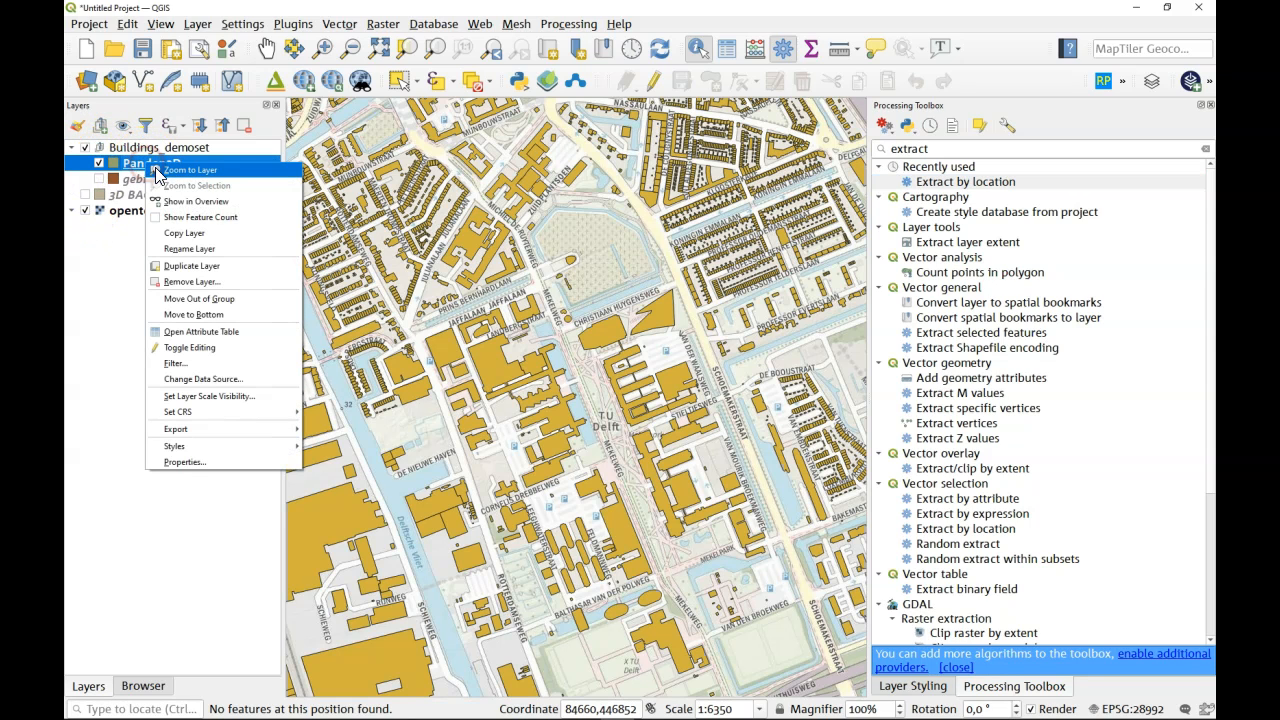
click(178, 170)
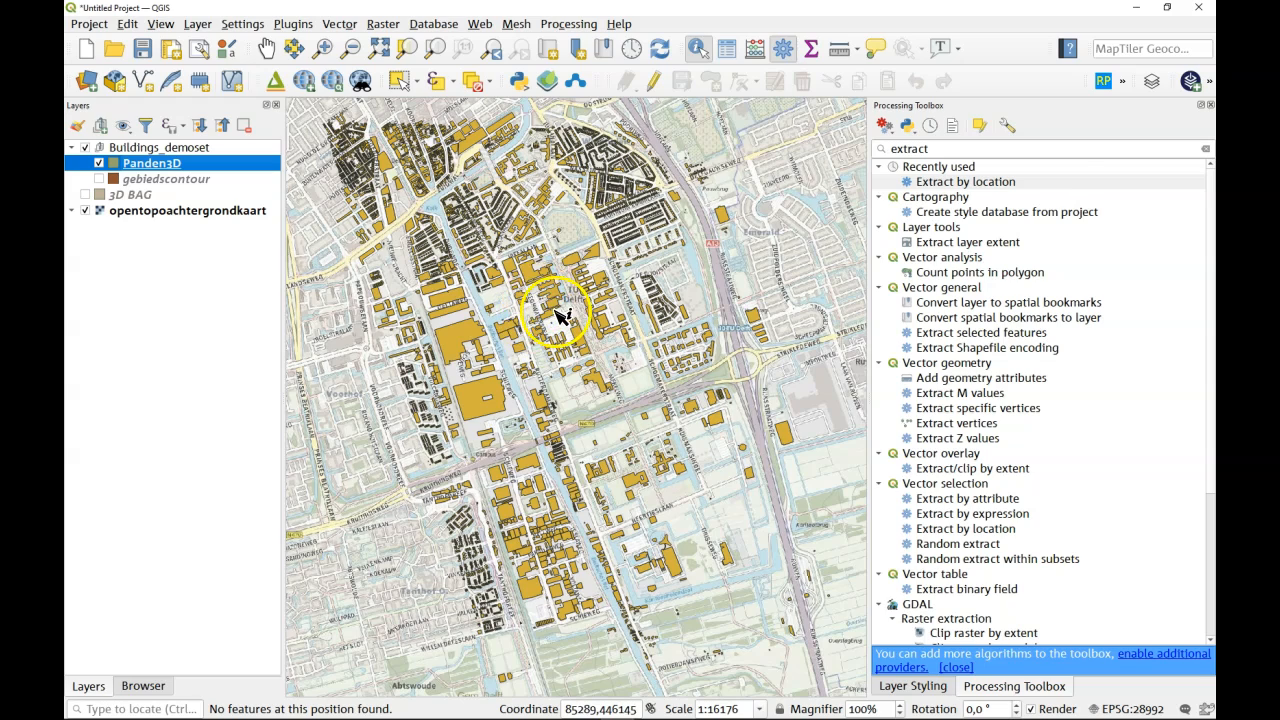
Step: Switch the Panden3D layer to graduated symbology based on the roof-0.95 height attribute
scroll(555, 313, up, 2)
key(F7)
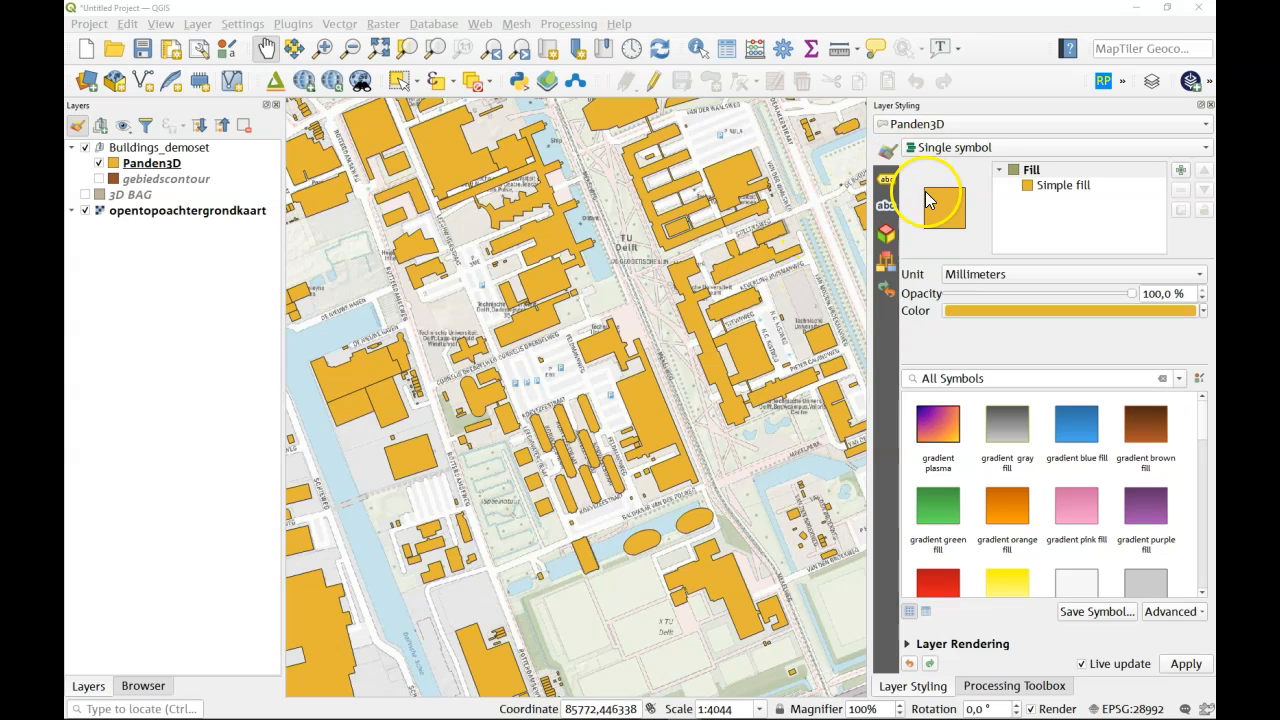
click(940, 148)
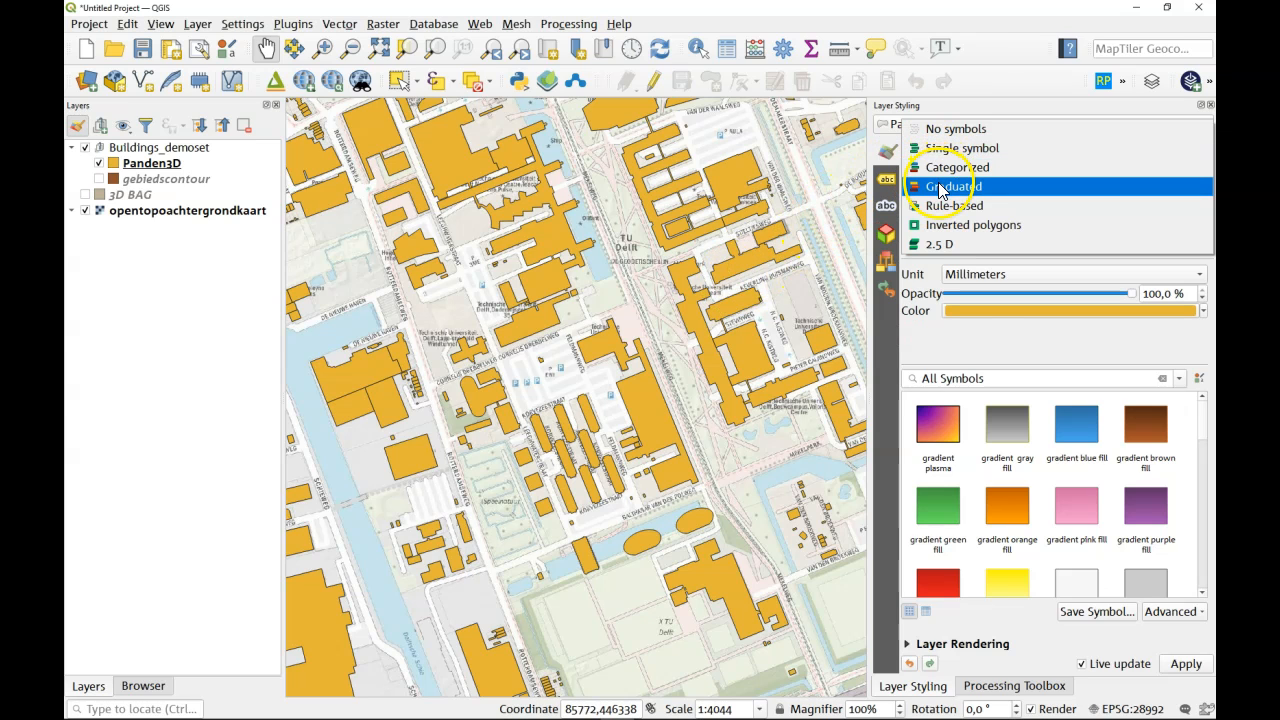
click(940, 190)
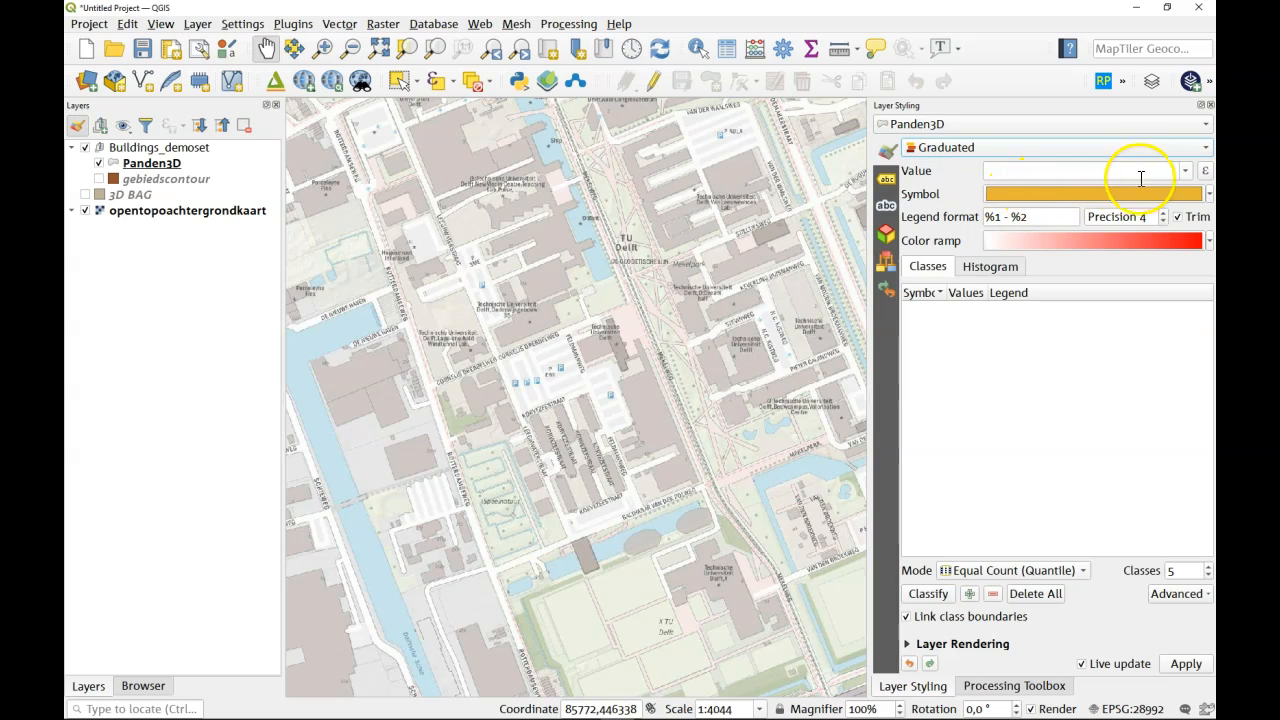
click(1186, 171)
scroll(1090, 290, down, 2)
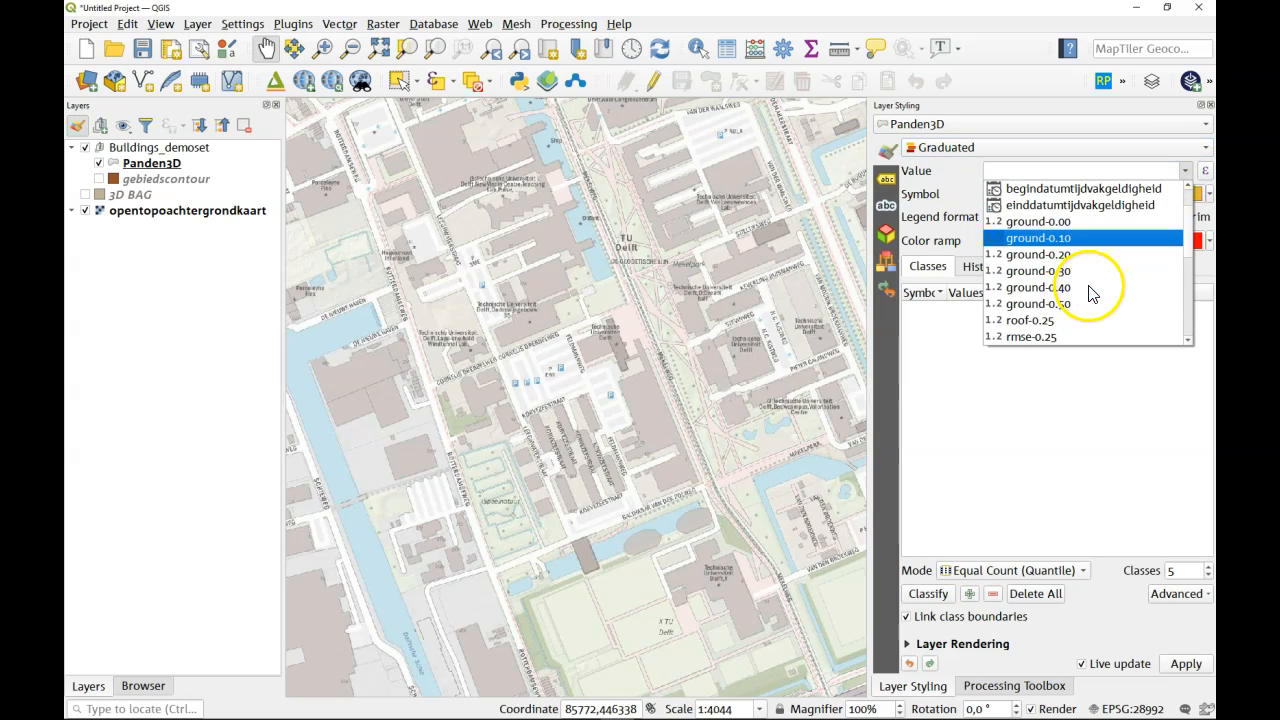
scroll(1087, 293, down, 2)
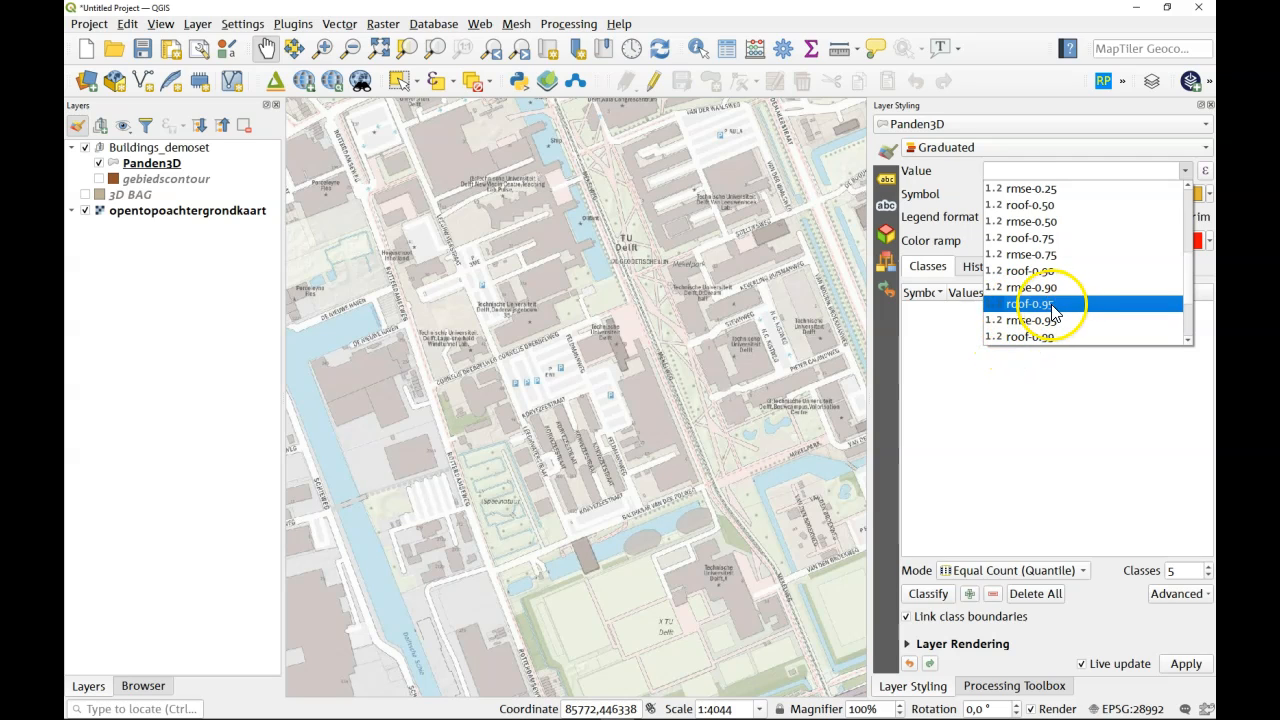
click(1052, 305)
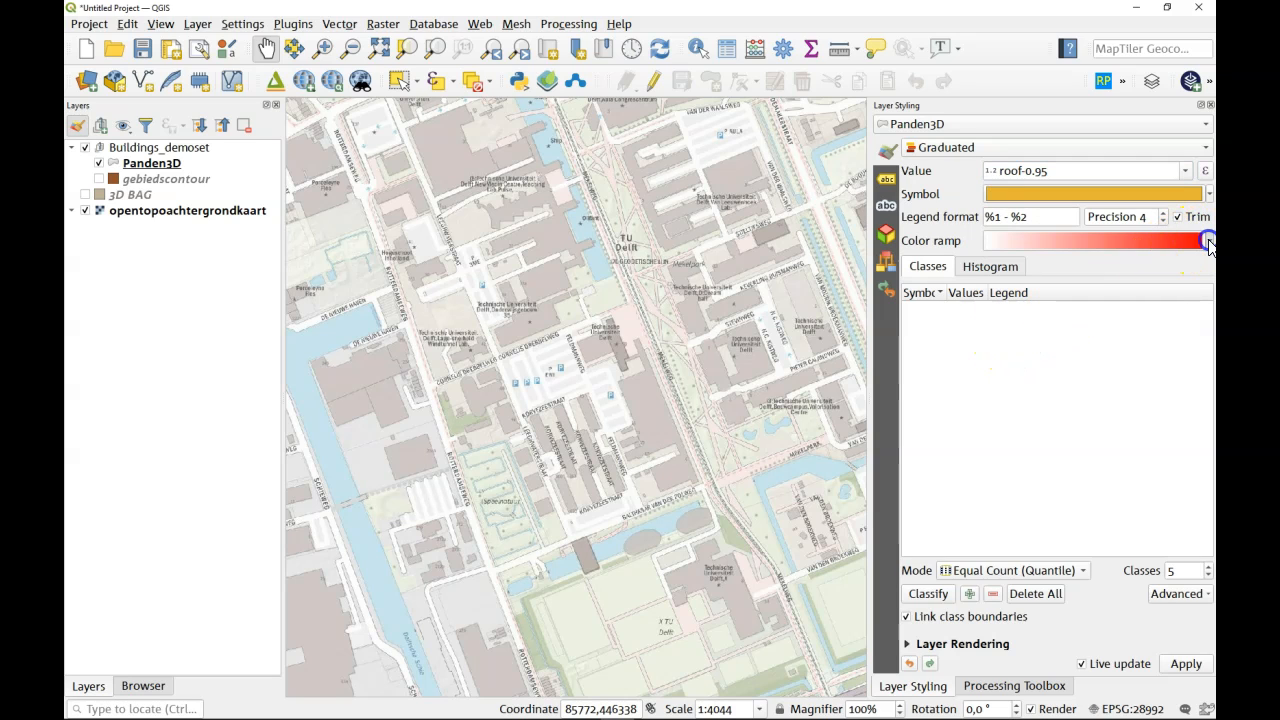
Step: Apply the Greens color ramp to Panden3D and classify it into five equal-count (quantile) classes
click(1209, 244)
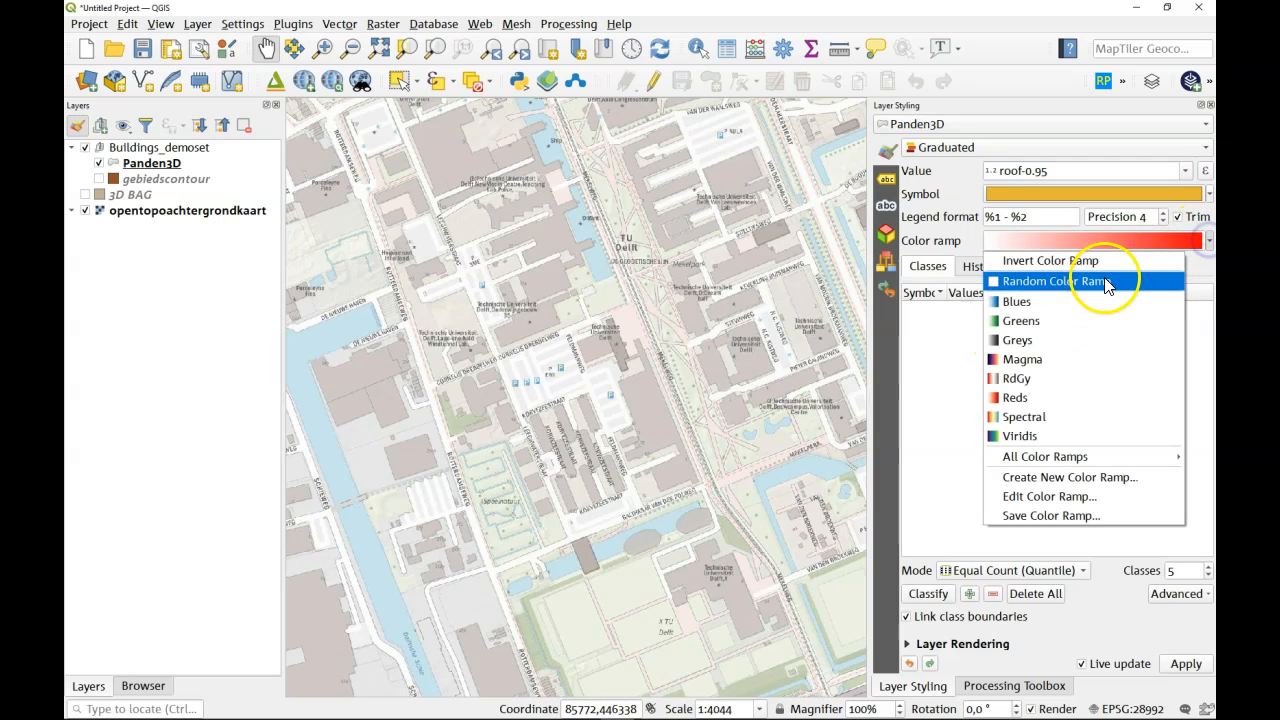
click(1073, 322)
click(936, 598)
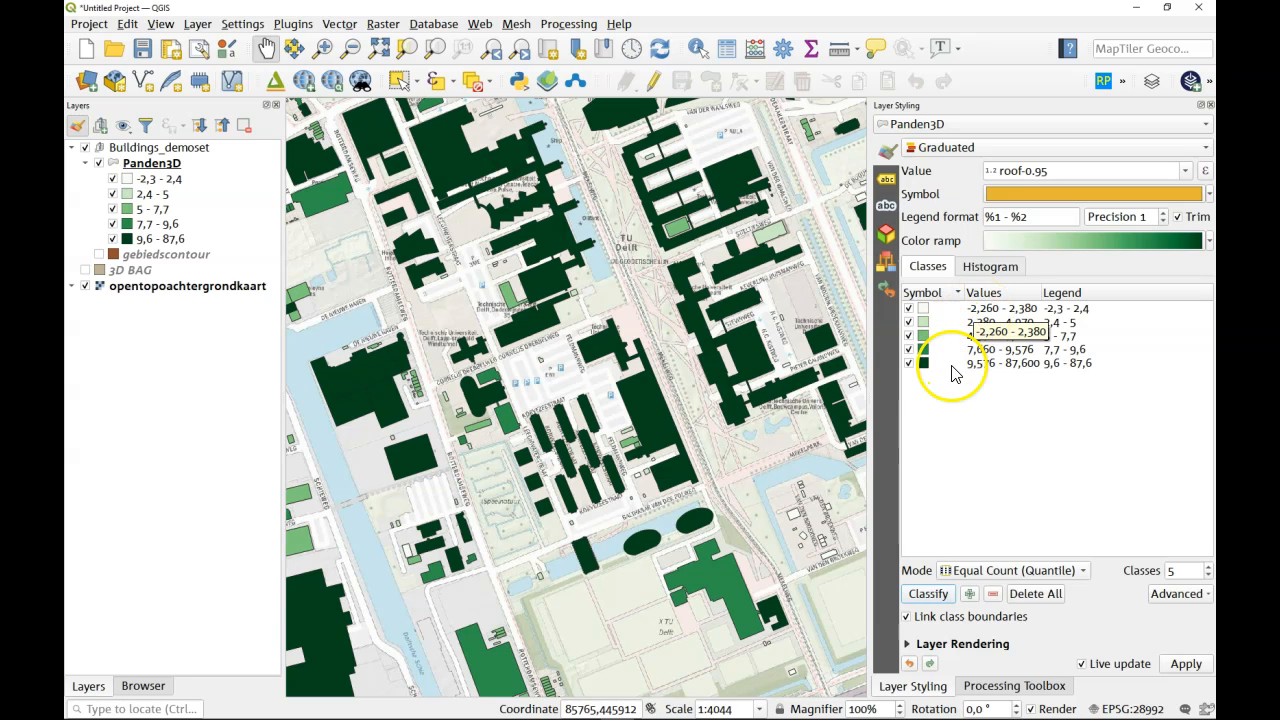
Step: Identify a house in the residential block east of the TU Delft campus, examine its ground and roof heights, and clear the highlight
drag(777, 286, 560, 372)
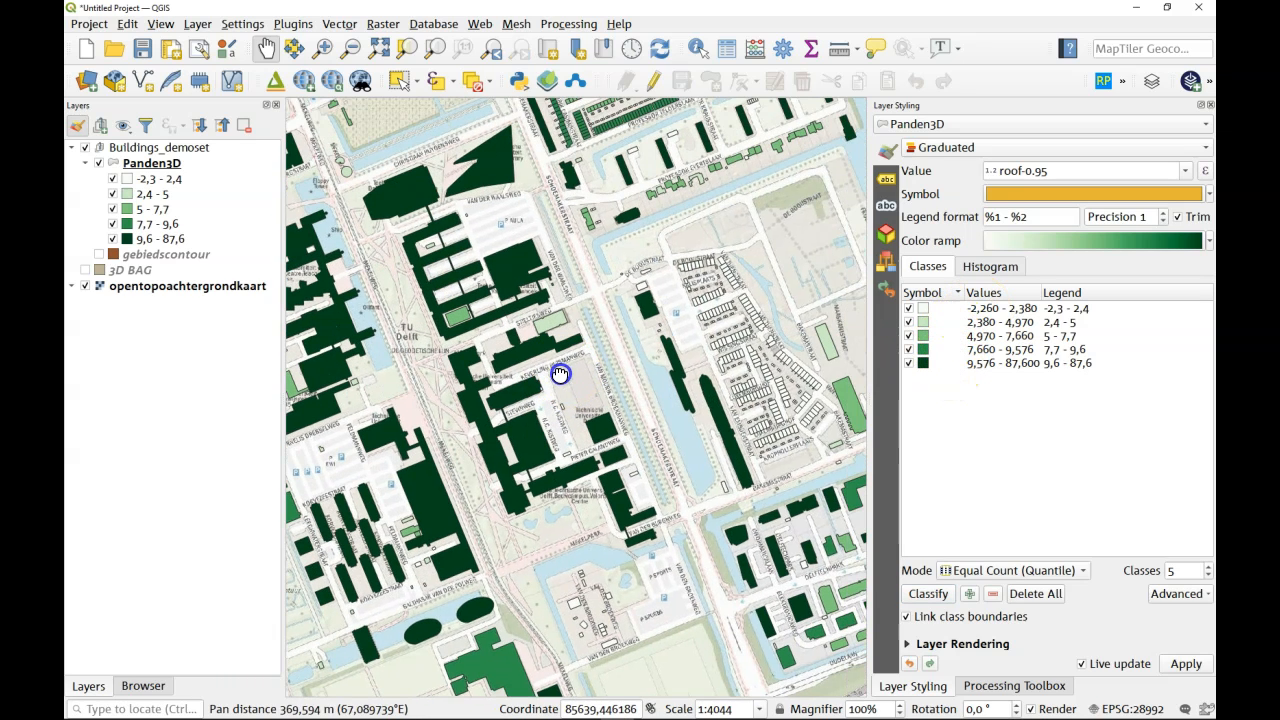
drag(760, 366, 716, 334)
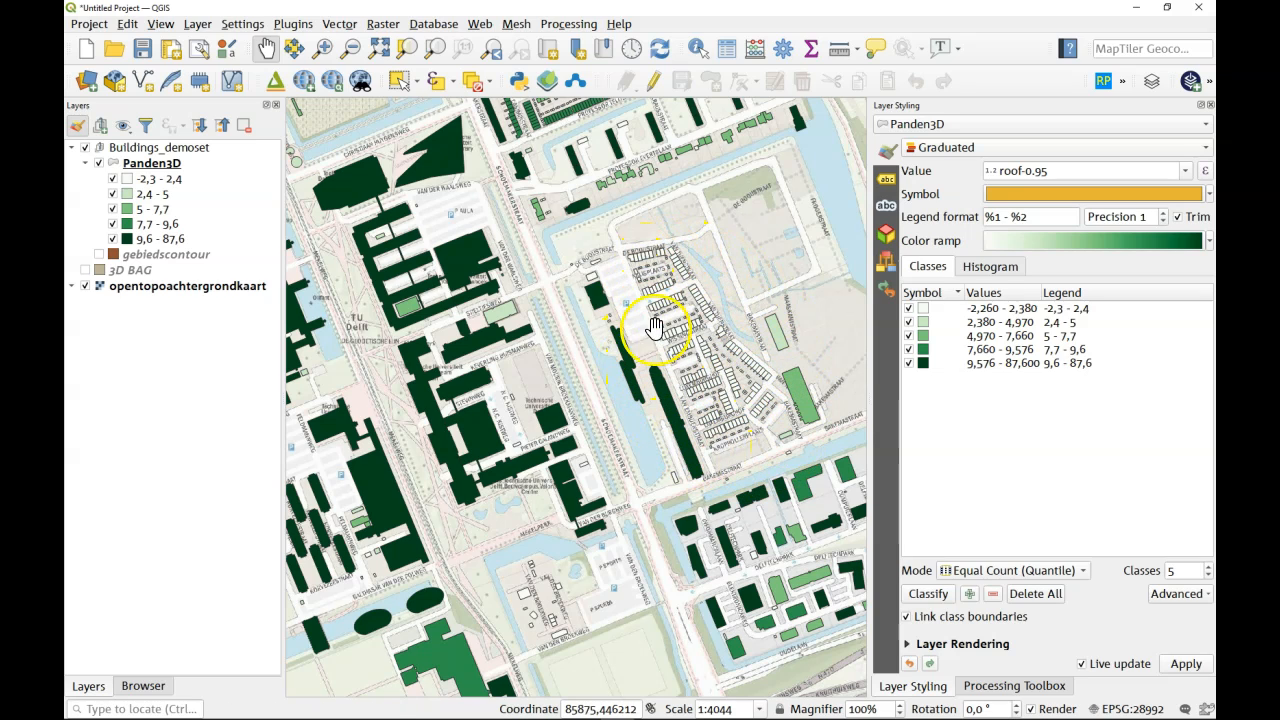
scroll(658, 337, up, 1)
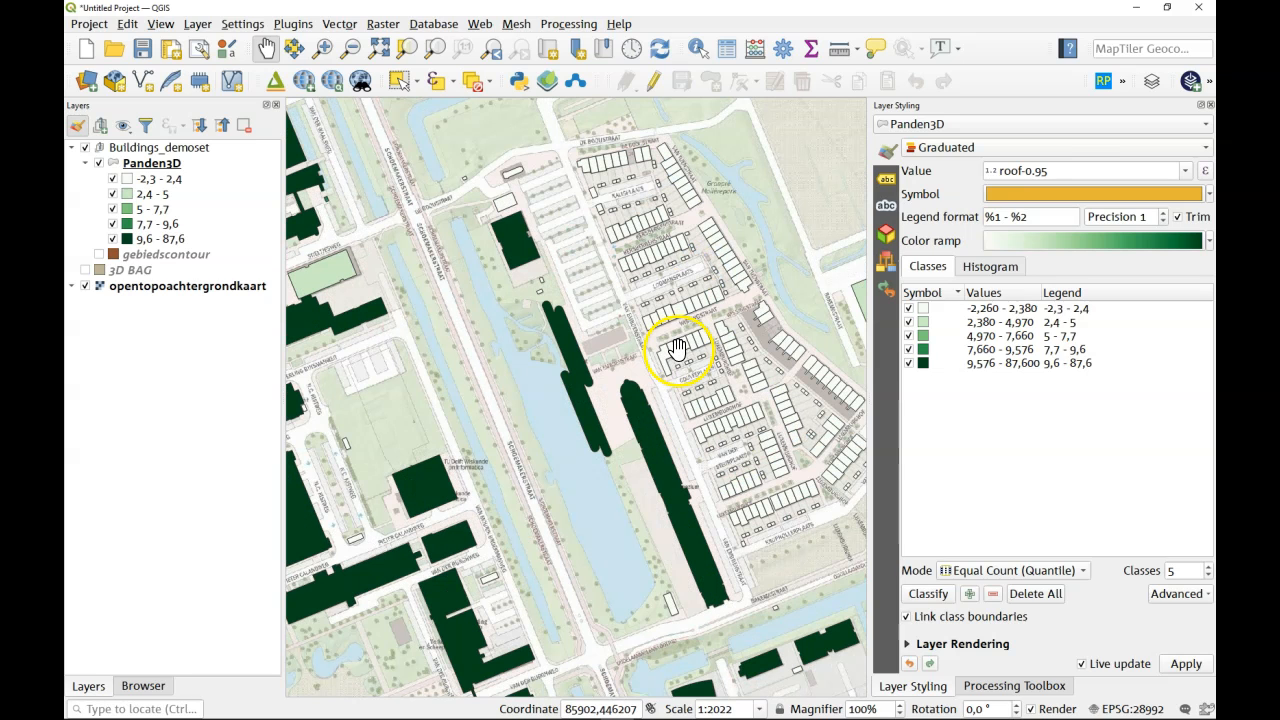
click(699, 48)
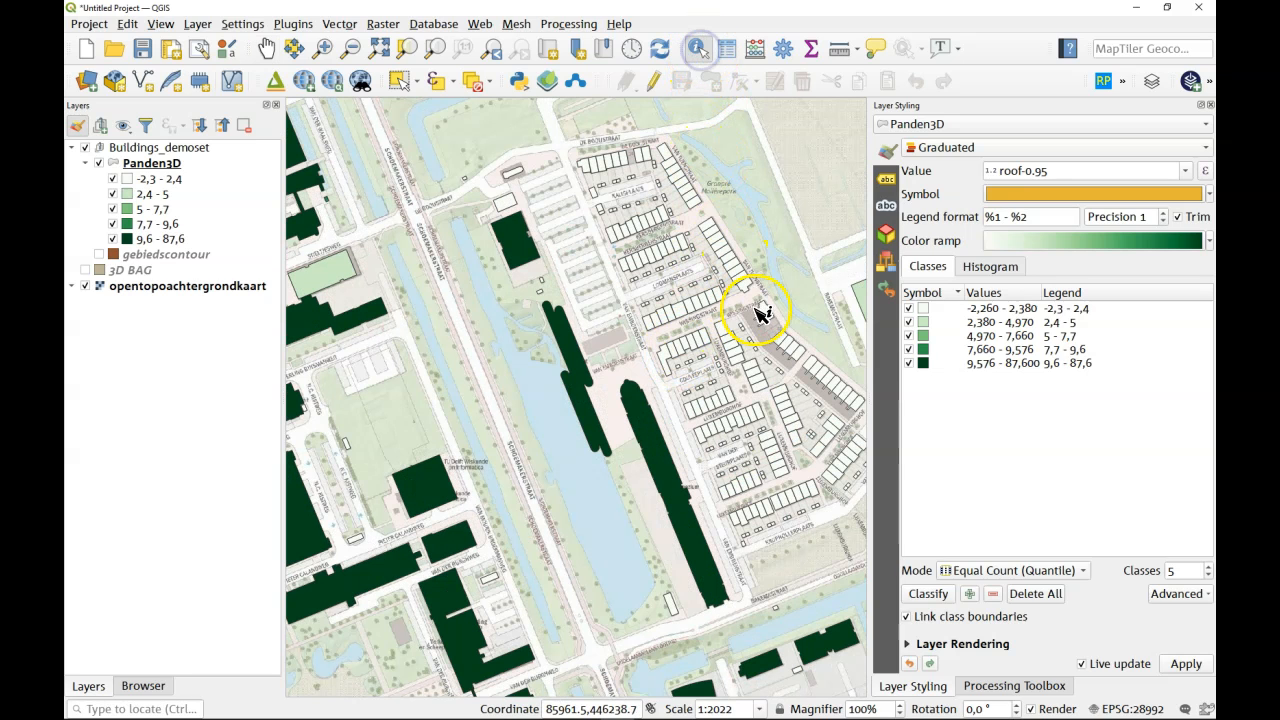
click(748, 291)
scroll(712, 420, down, 3)
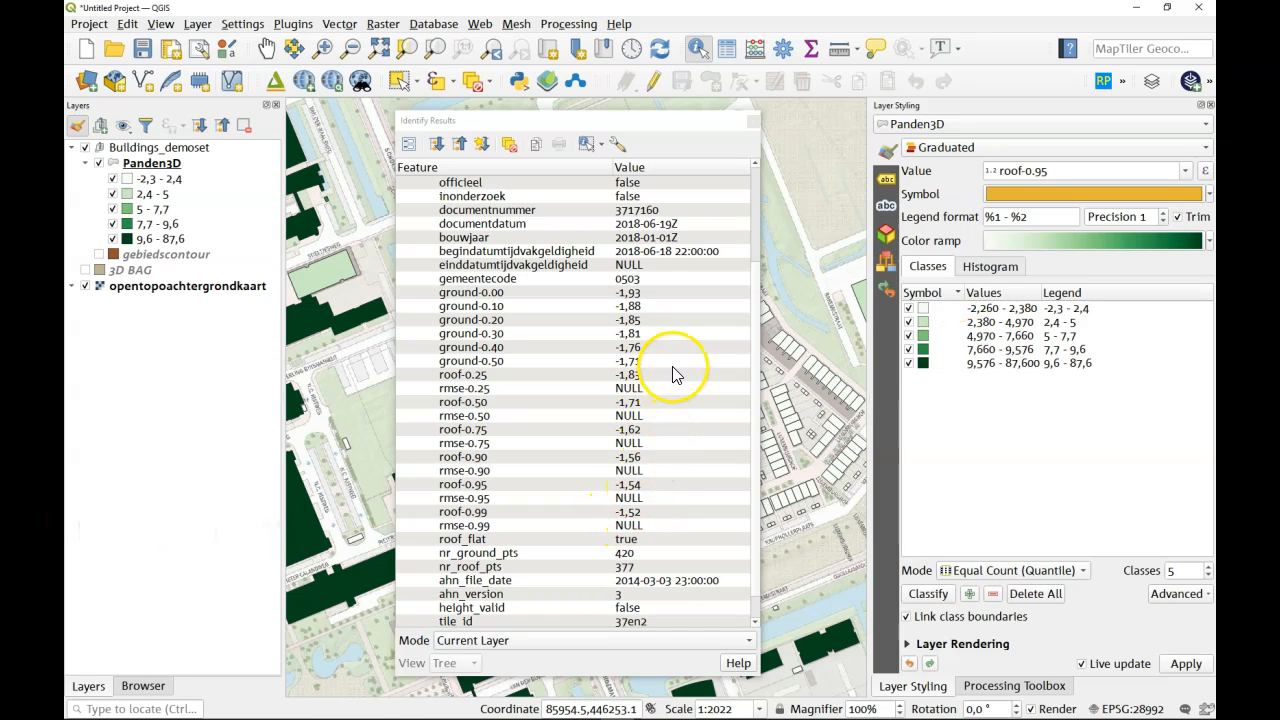
click(752, 121)
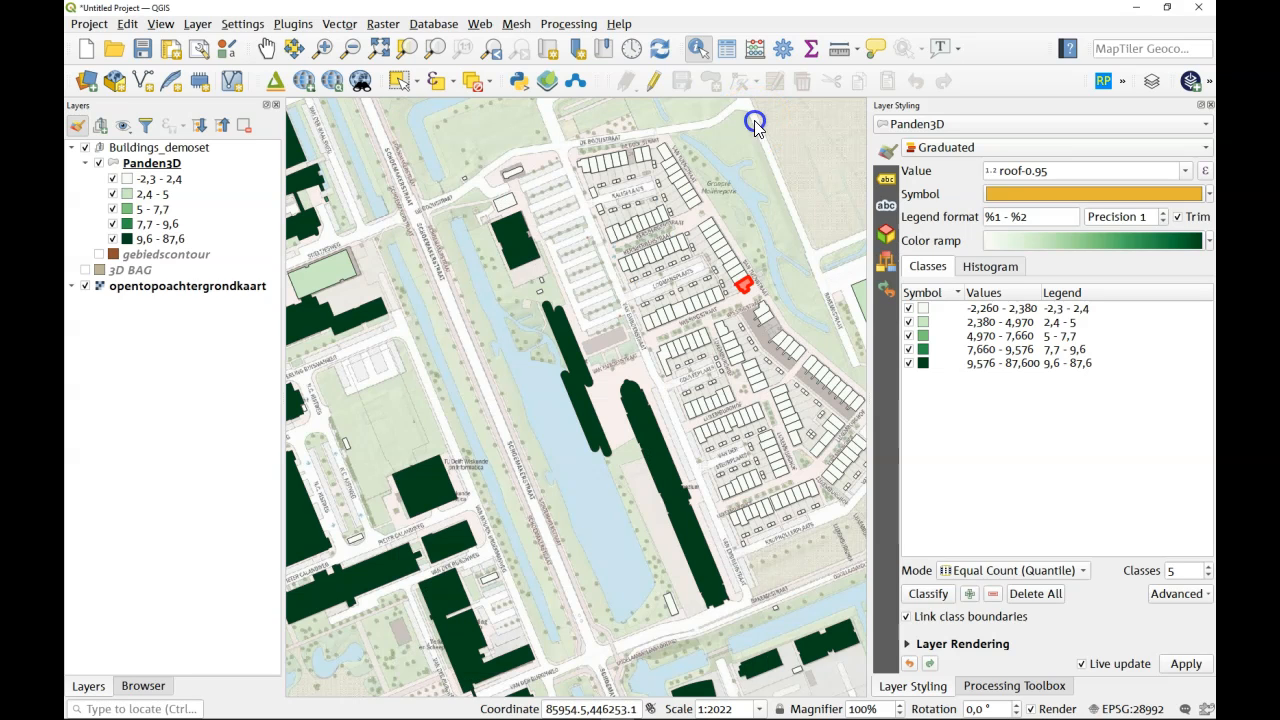
click(789, 268)
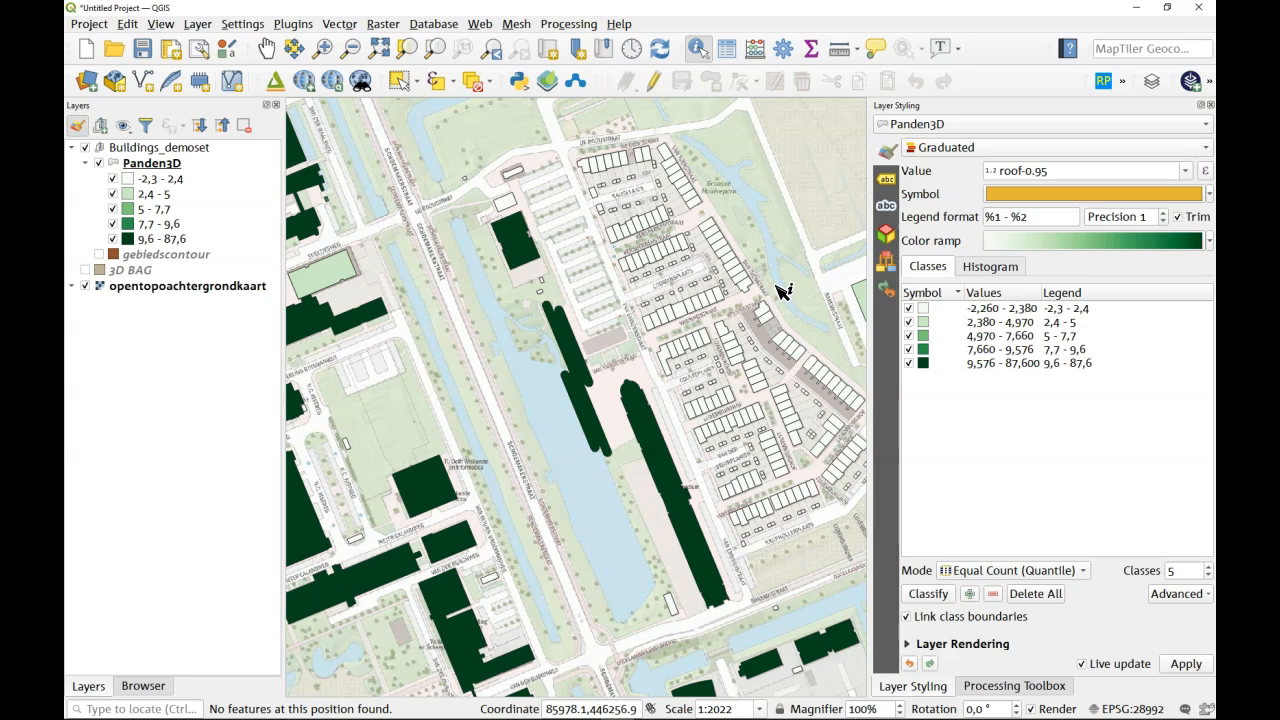
click(788, 297)
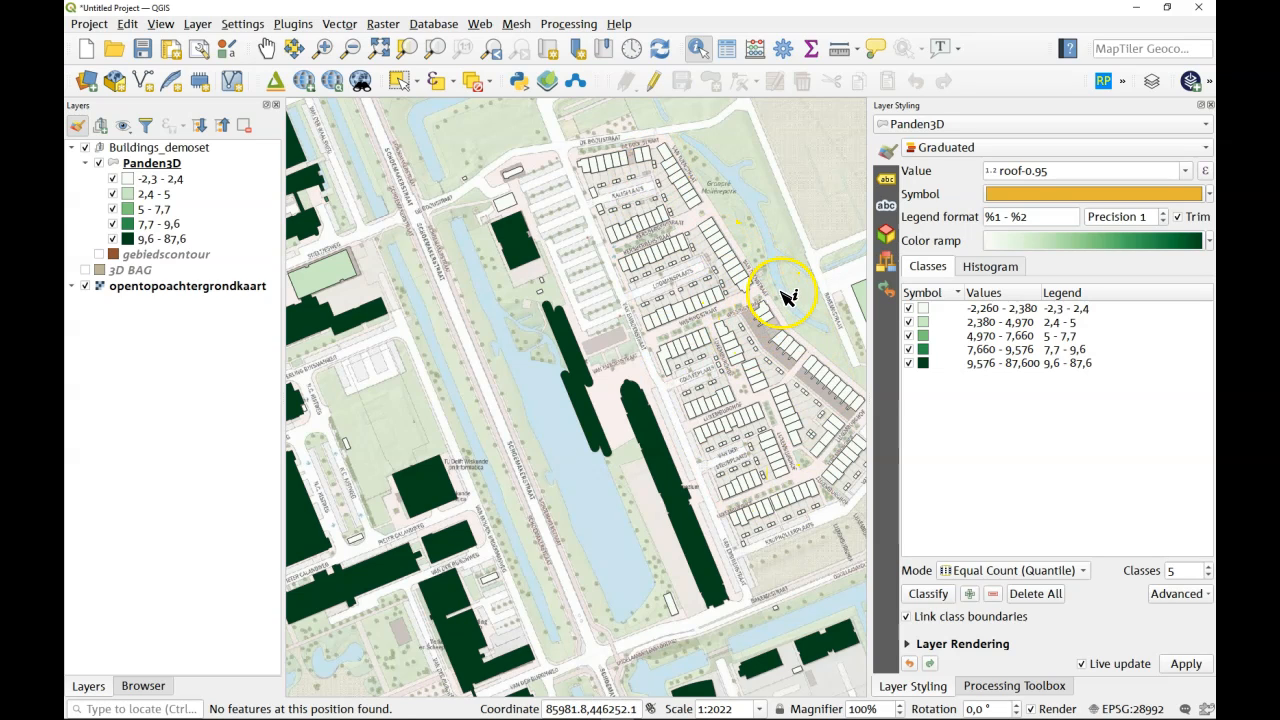
Step: Render Panden3D in 2.5 D with the height expression to_real( "roof-0.95")*2 and inspect the campus buildings
scroll(787, 297, down, 1)
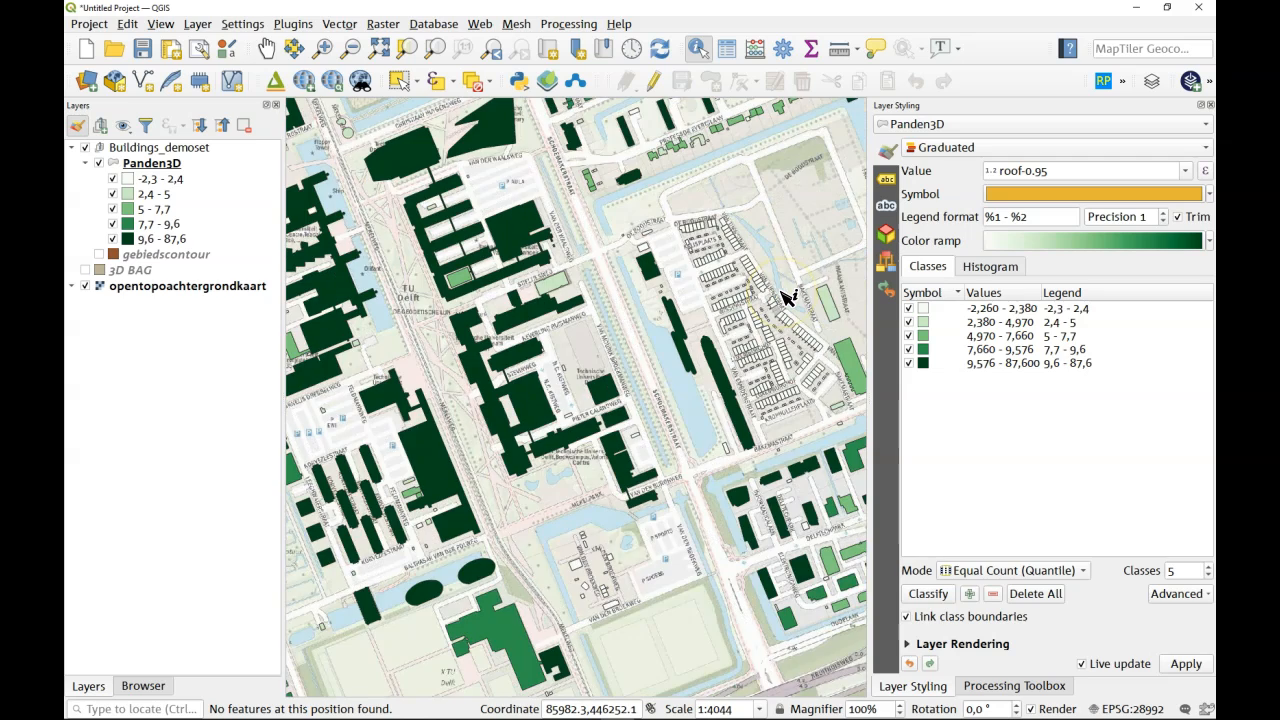
scroll(787, 297, down, 1)
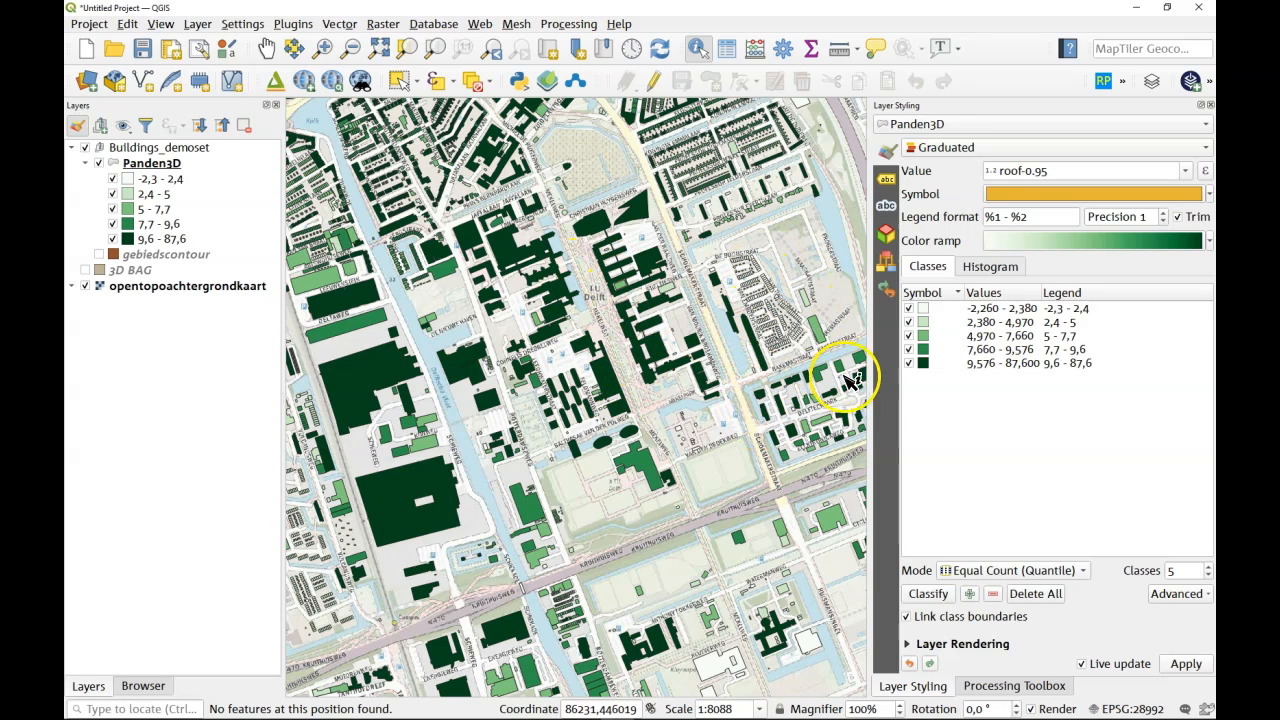
click(951, 158)
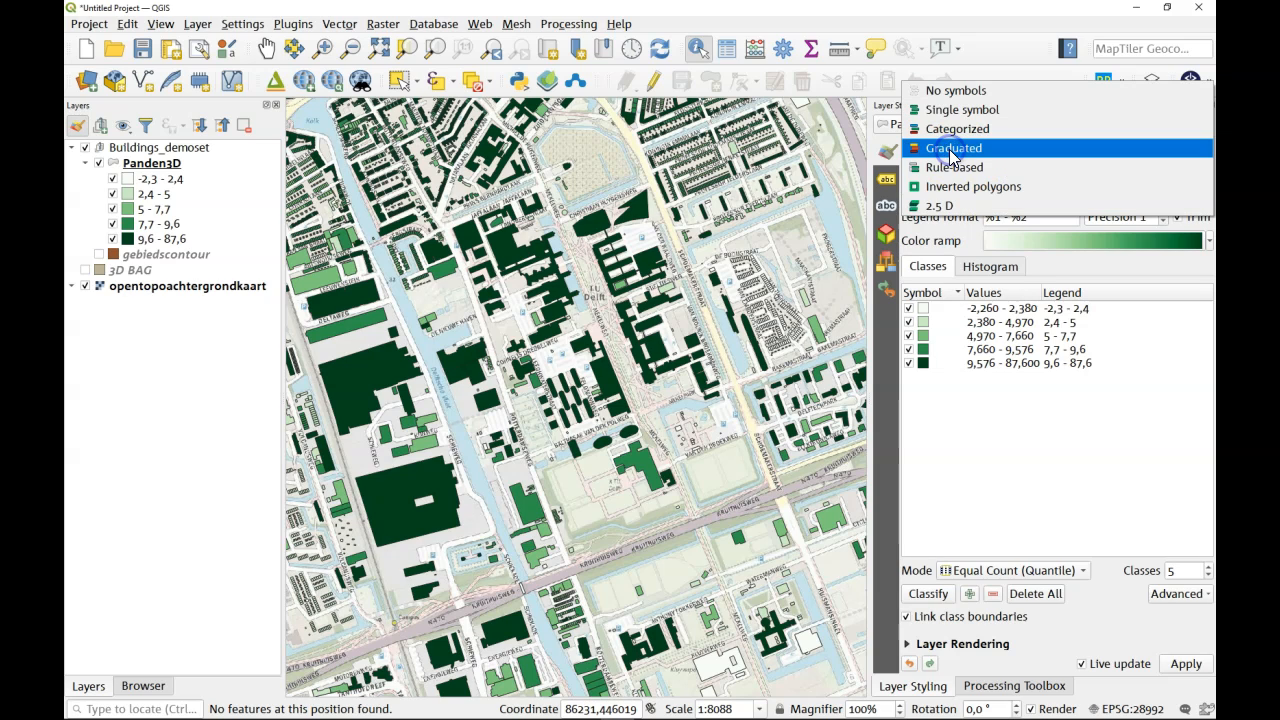
click(941, 207)
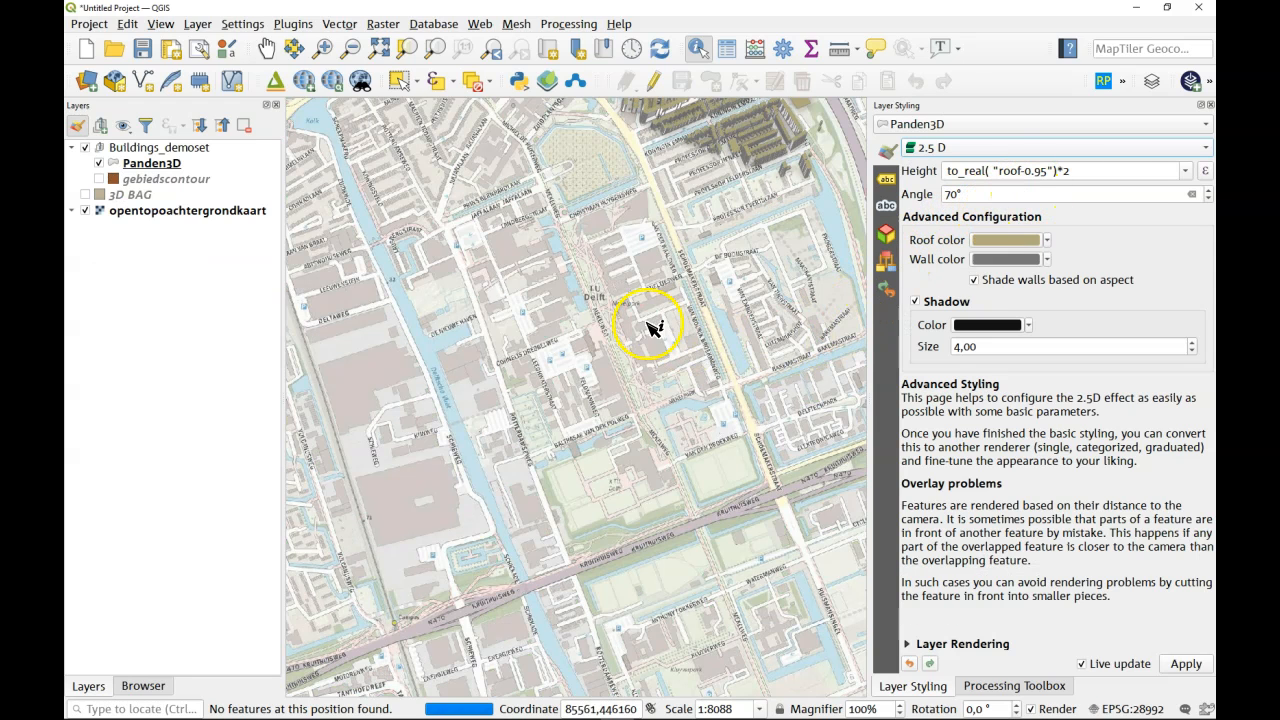
scroll(610, 325, up, 3)
scroll(766, 300, down, 2)
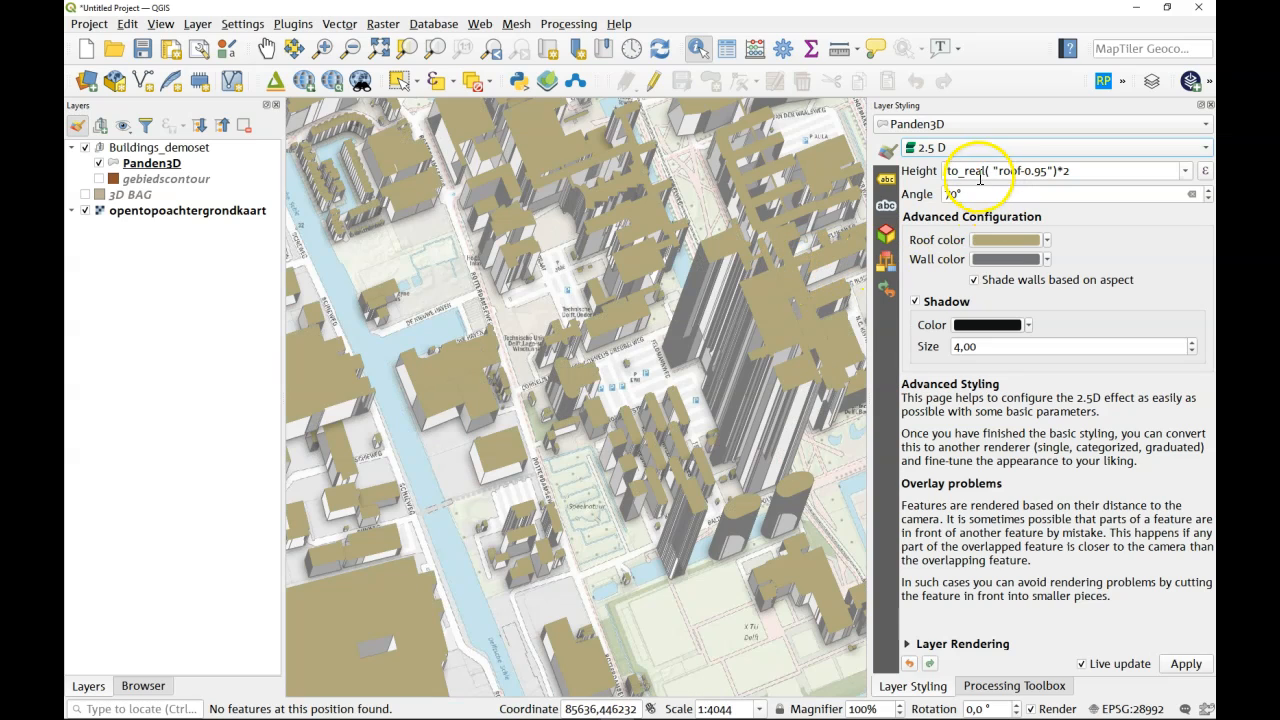
Step: Examine the 2.5 D height expression, including its multiplication factor and its roof-0.95 field reference
drag(949, 172, 1090, 172)
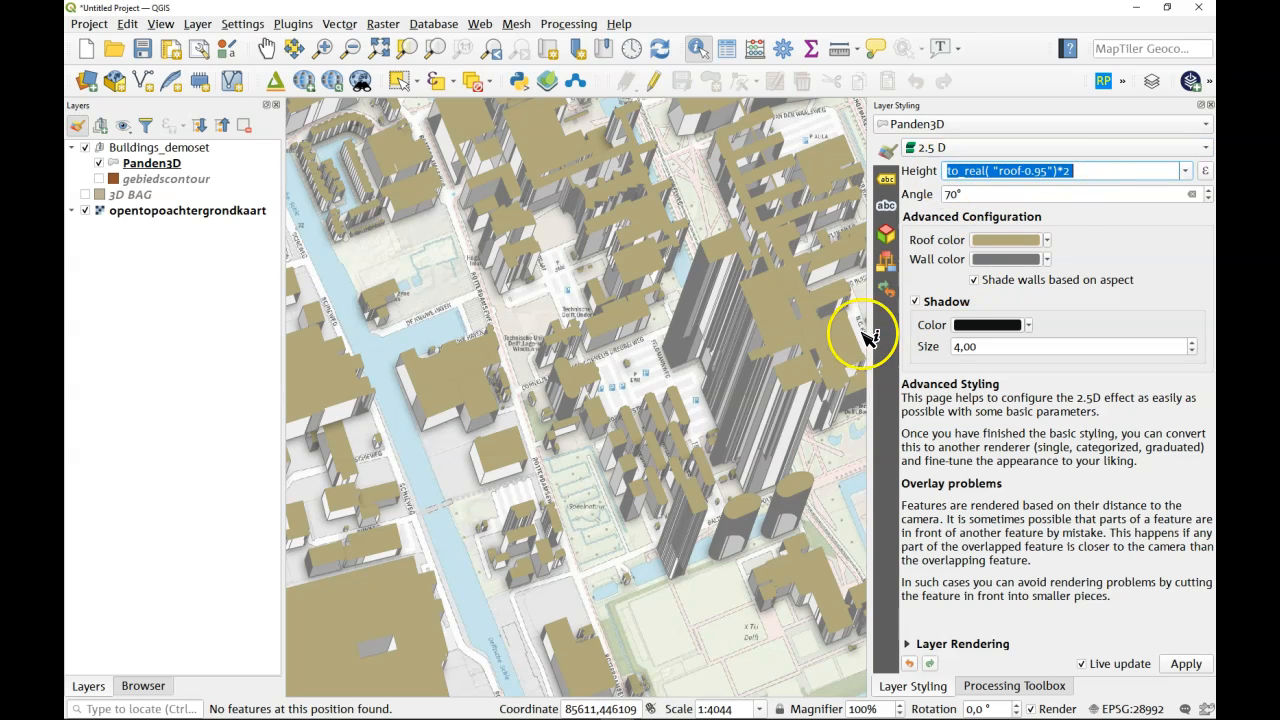
click(1080, 171)
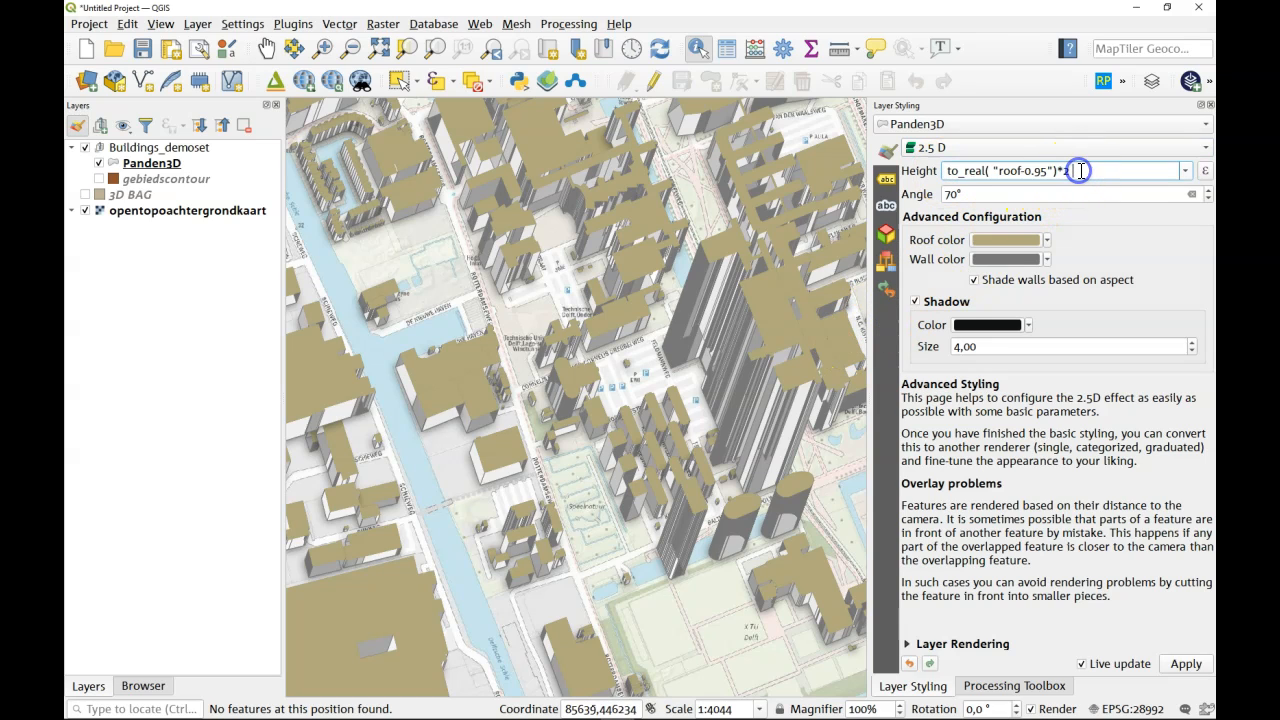
drag(1067, 171, 1061, 171)
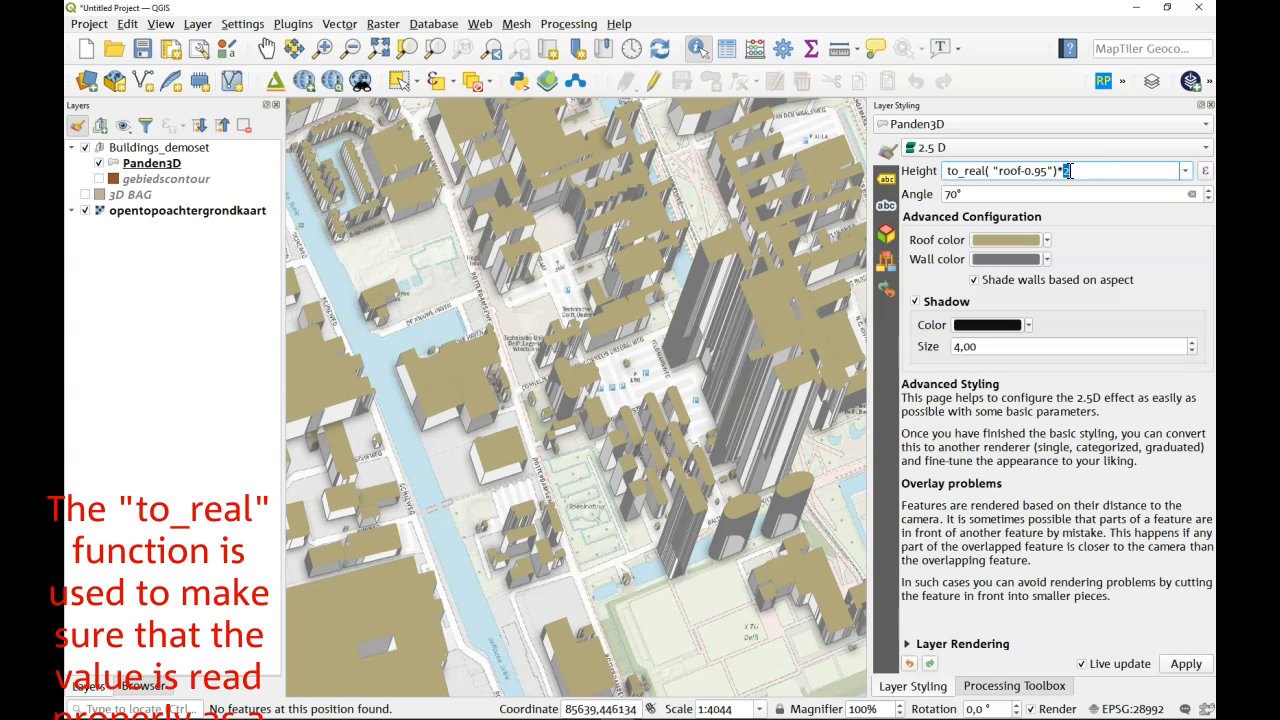
click(1071, 171)
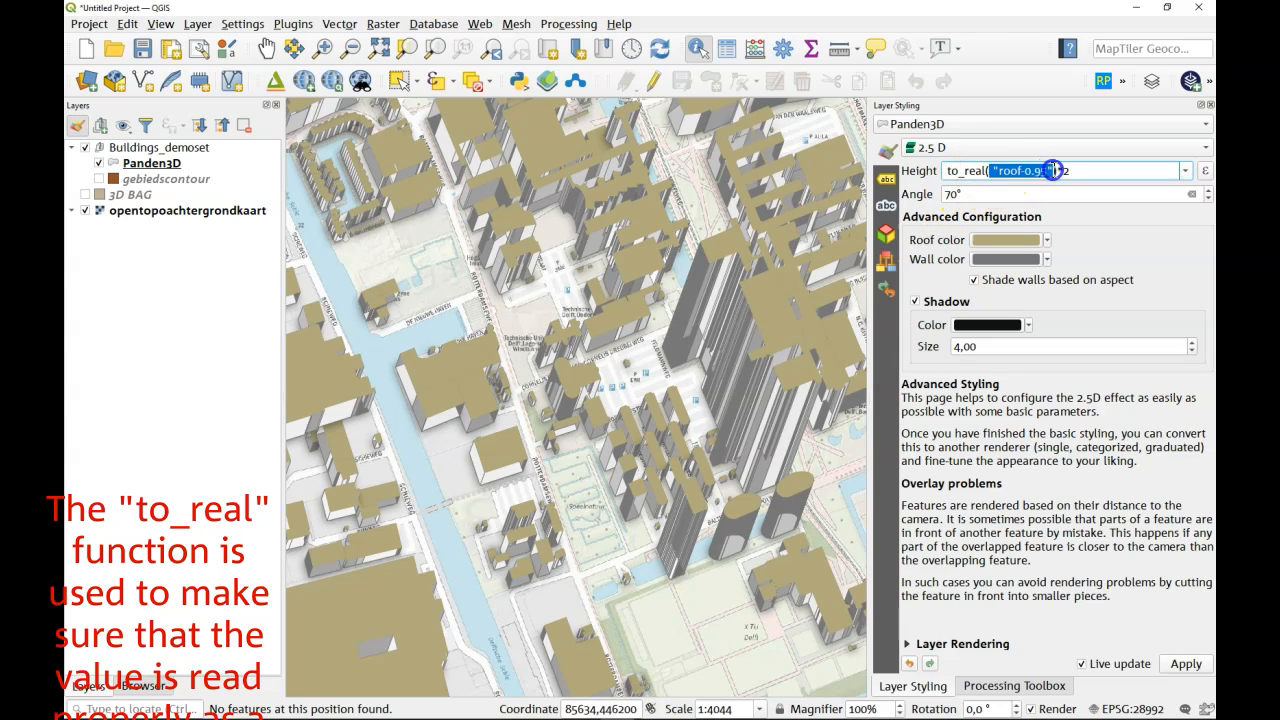
scroll(740, 220, down, 1)
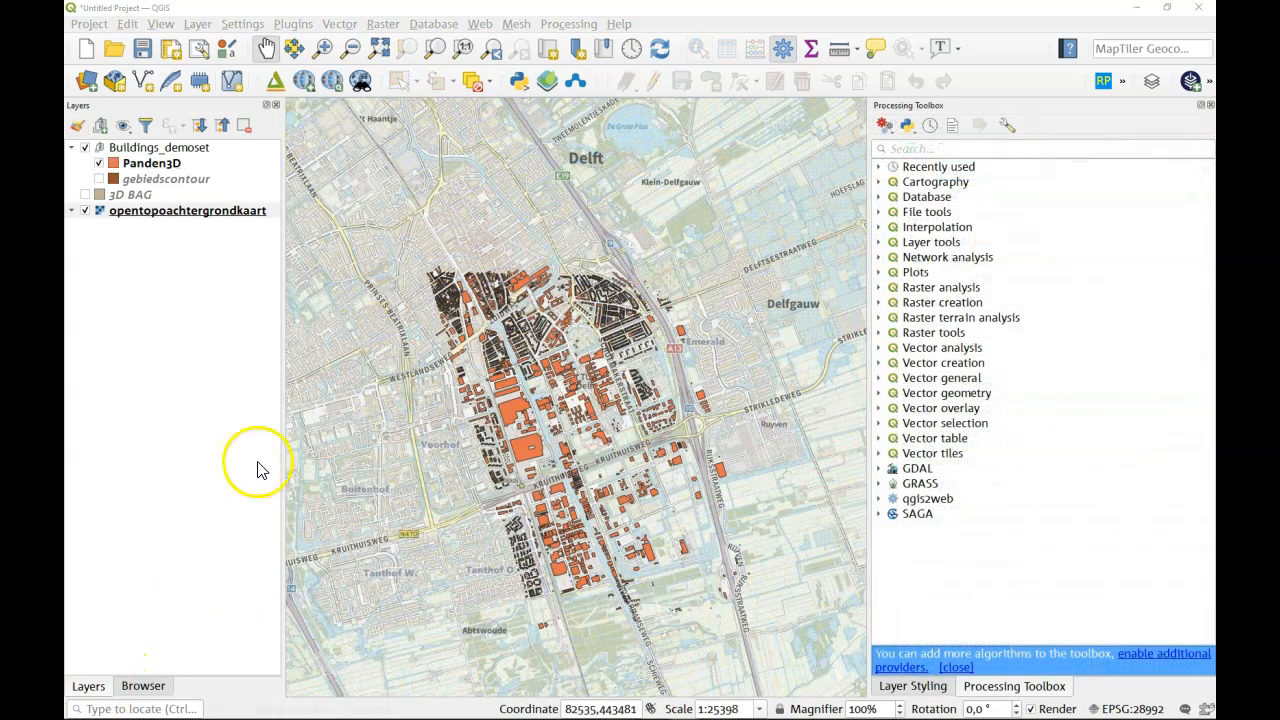
Step: With Panden3D as the active layer, search the processing algorithms for "z" and open Set Z value
click(164, 167)
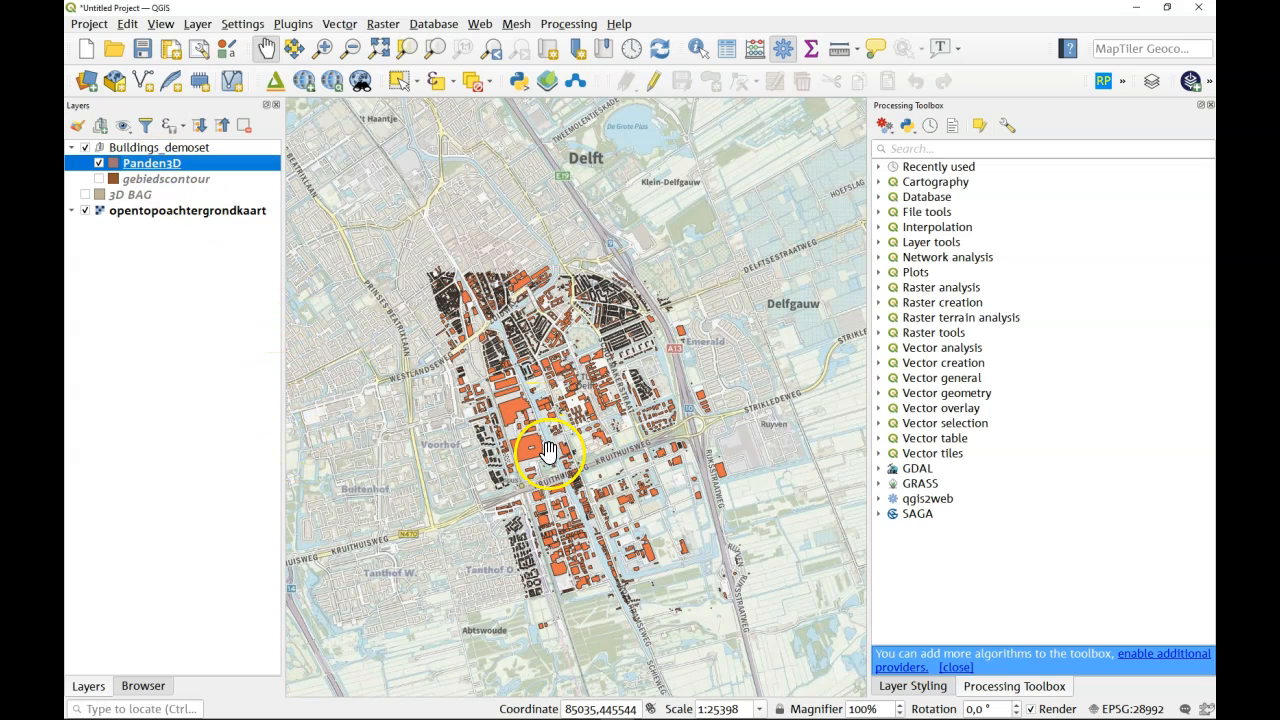
click(910, 148)
text(z)
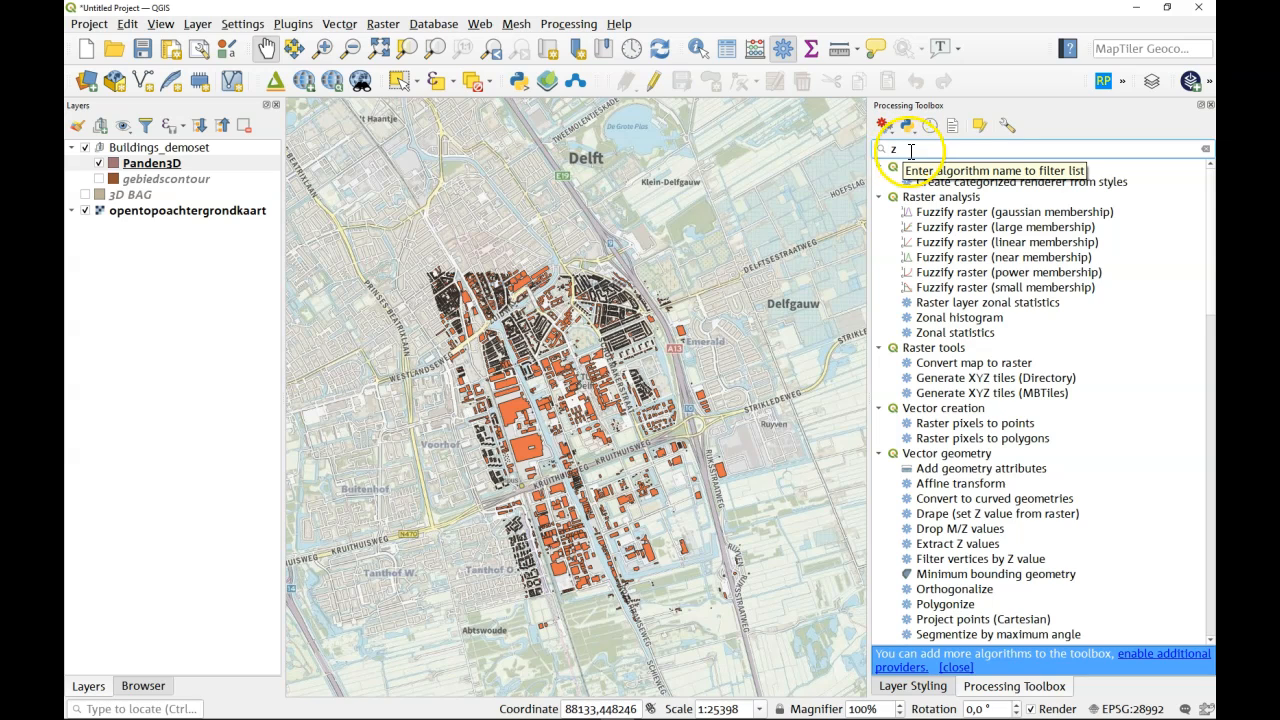
scroll(1030, 318, down, 2)
scroll(1030, 318, down, 3)
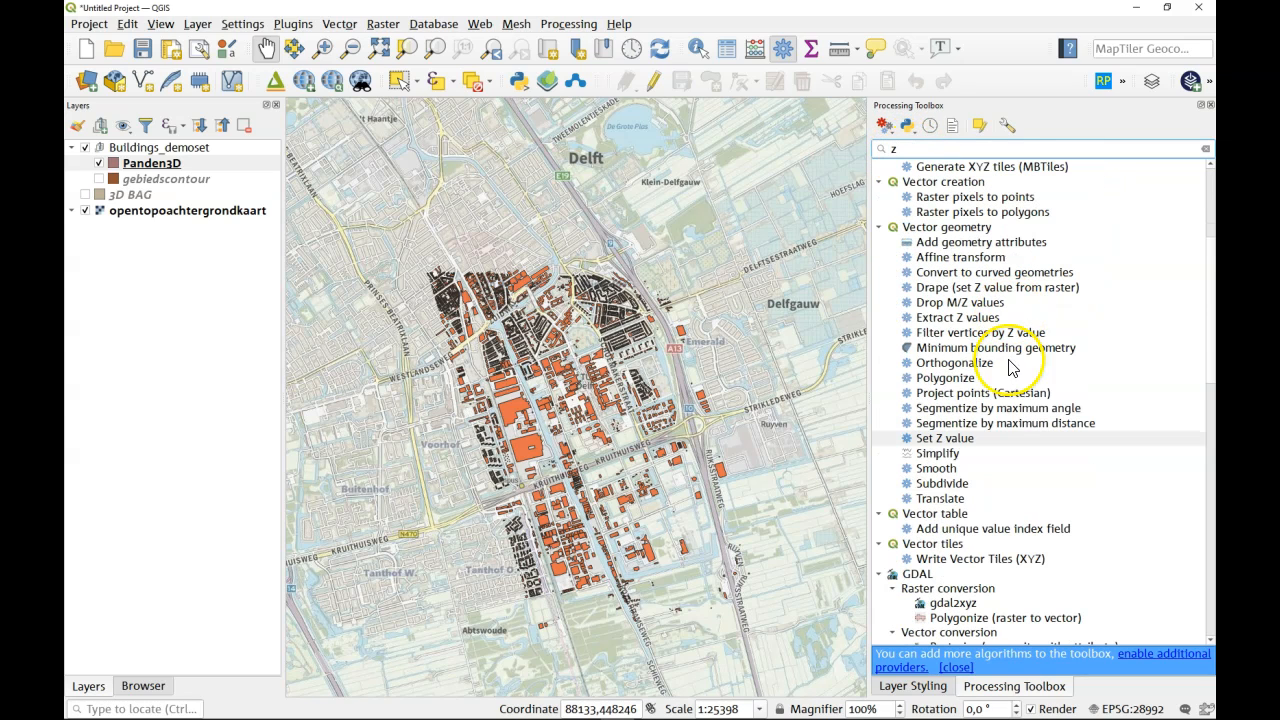
click(910, 440)
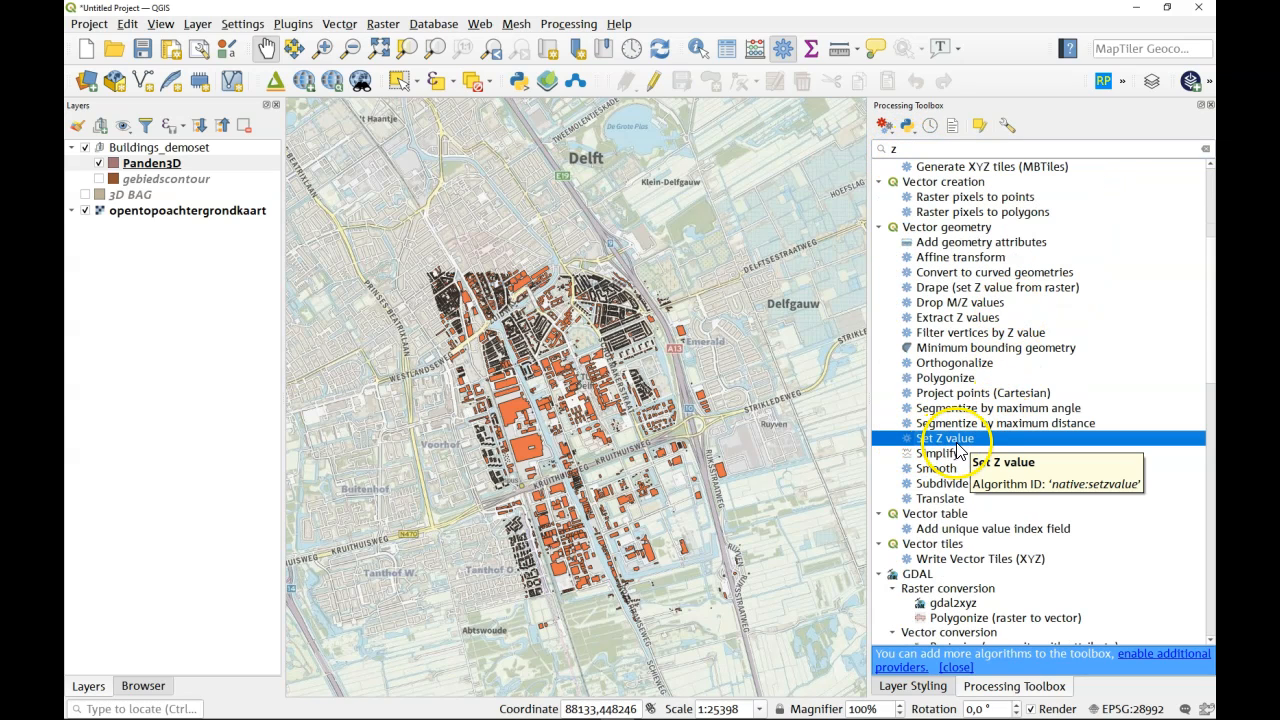
double_click(957, 440)
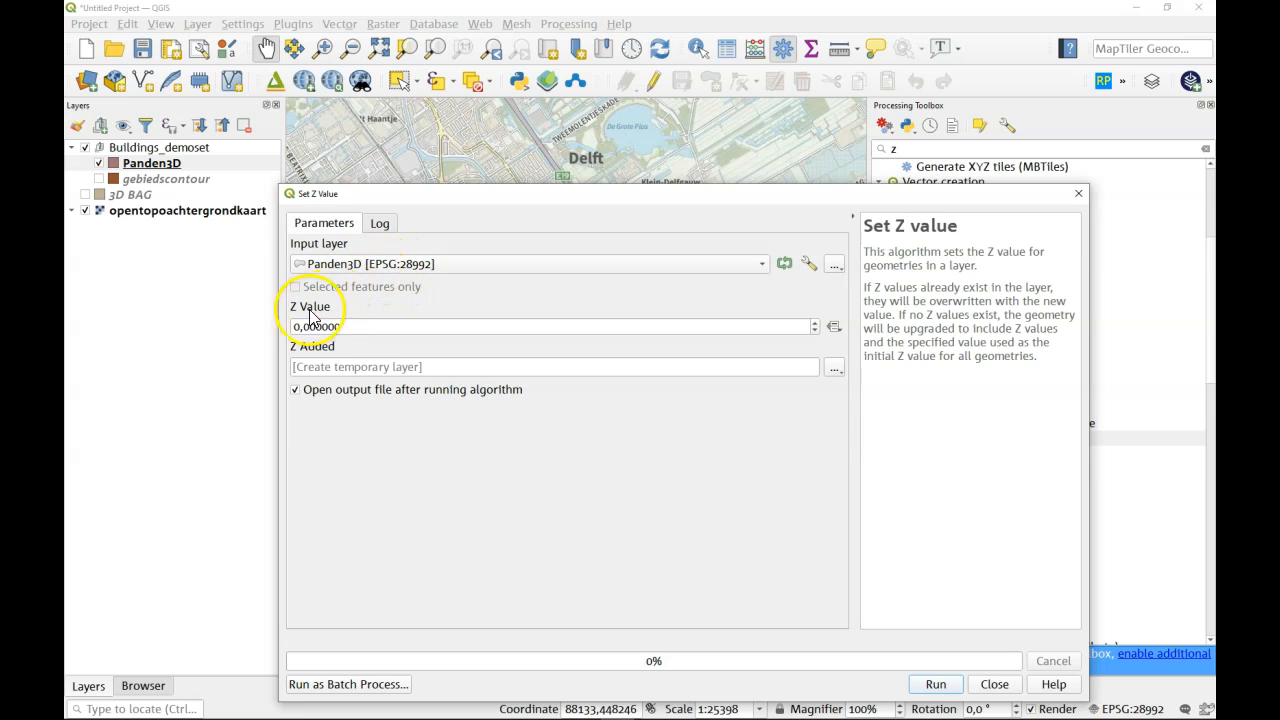
Step: Define the Z value for Panden3D from the roof-0.95 attribute field with a data-defined override
drag(417, 331, 318, 328)
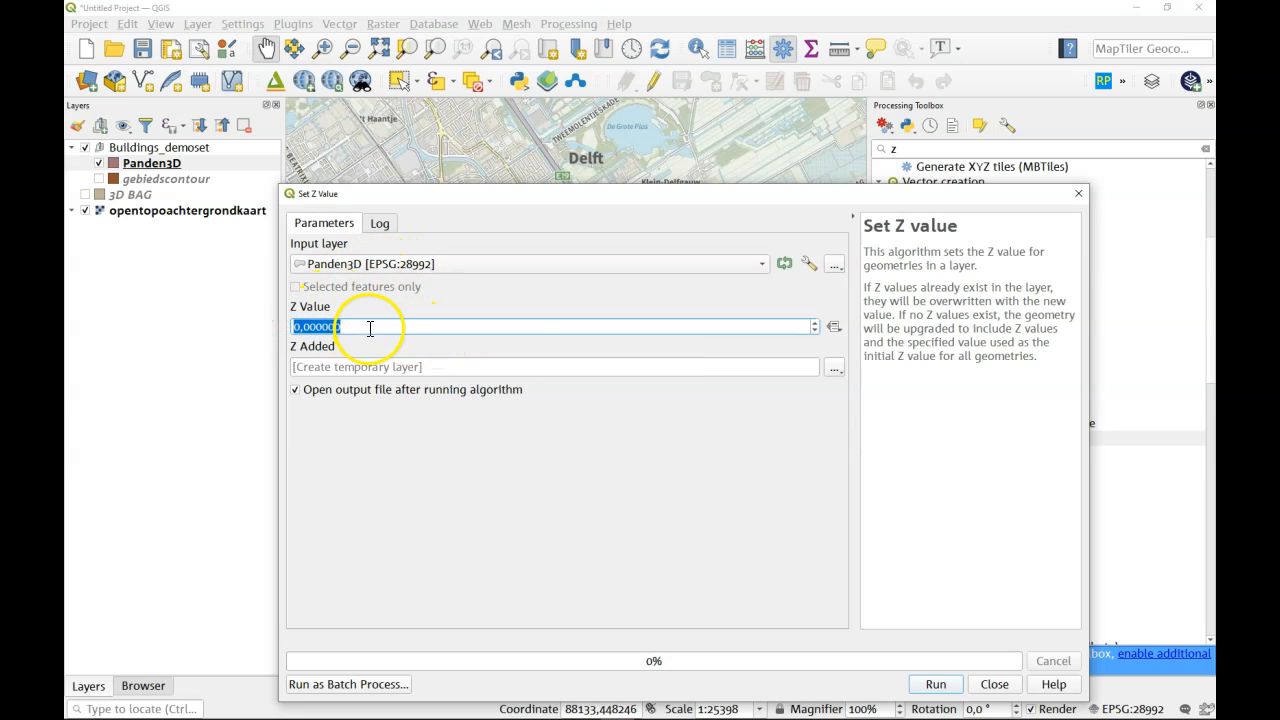
click(834, 328)
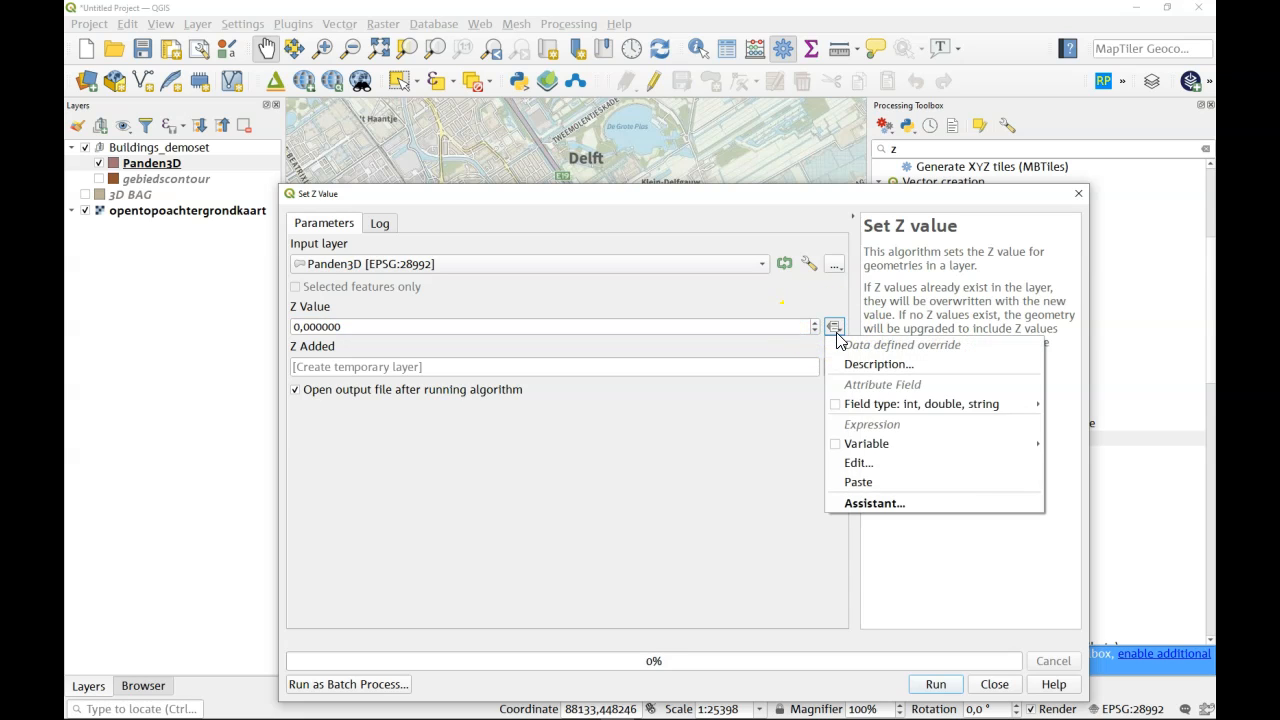
mouse_move(875, 408)
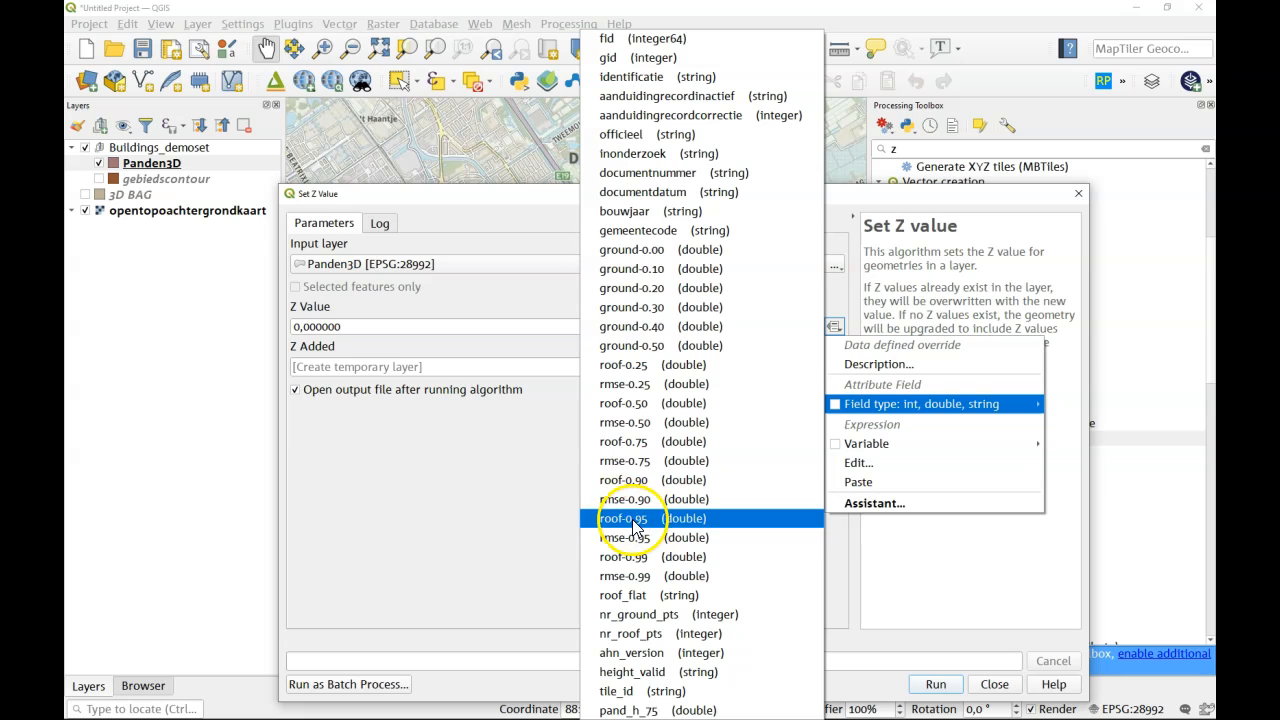
click(630, 520)
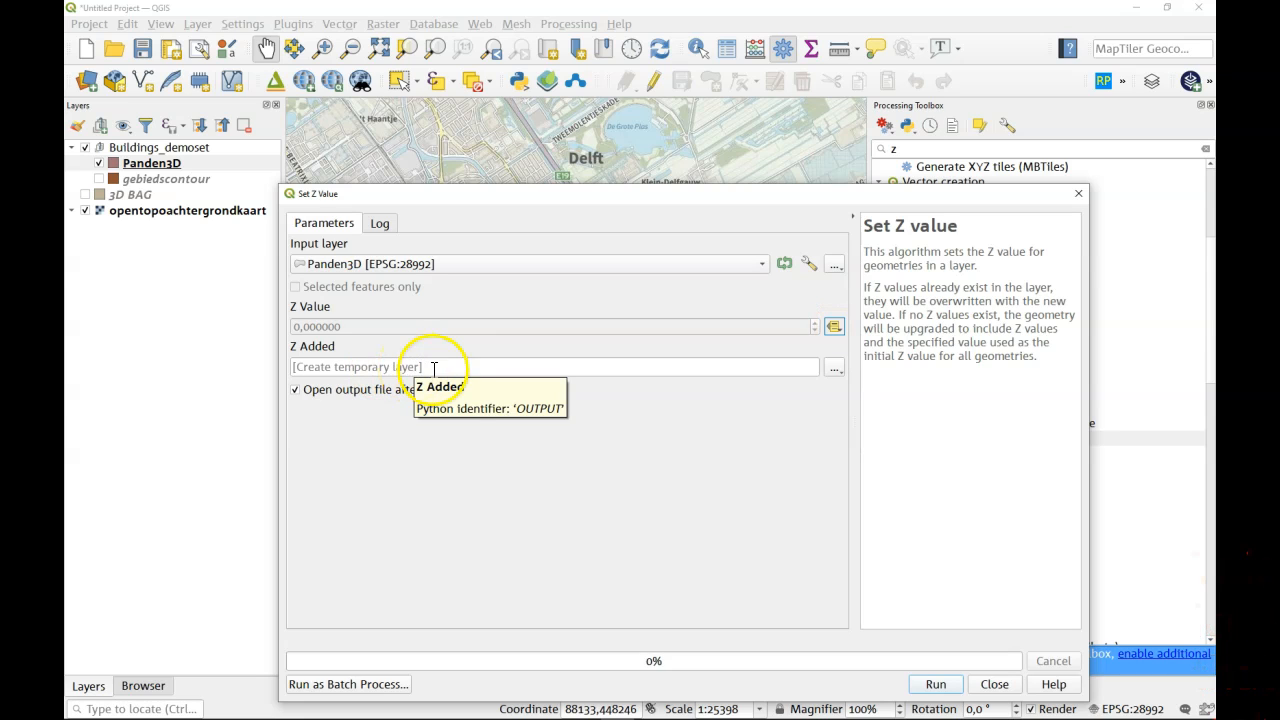
Step: Run Set Z value on Panden3D with a temporary output layer and close the algorithm dialog
click(934, 683)
click(989, 686)
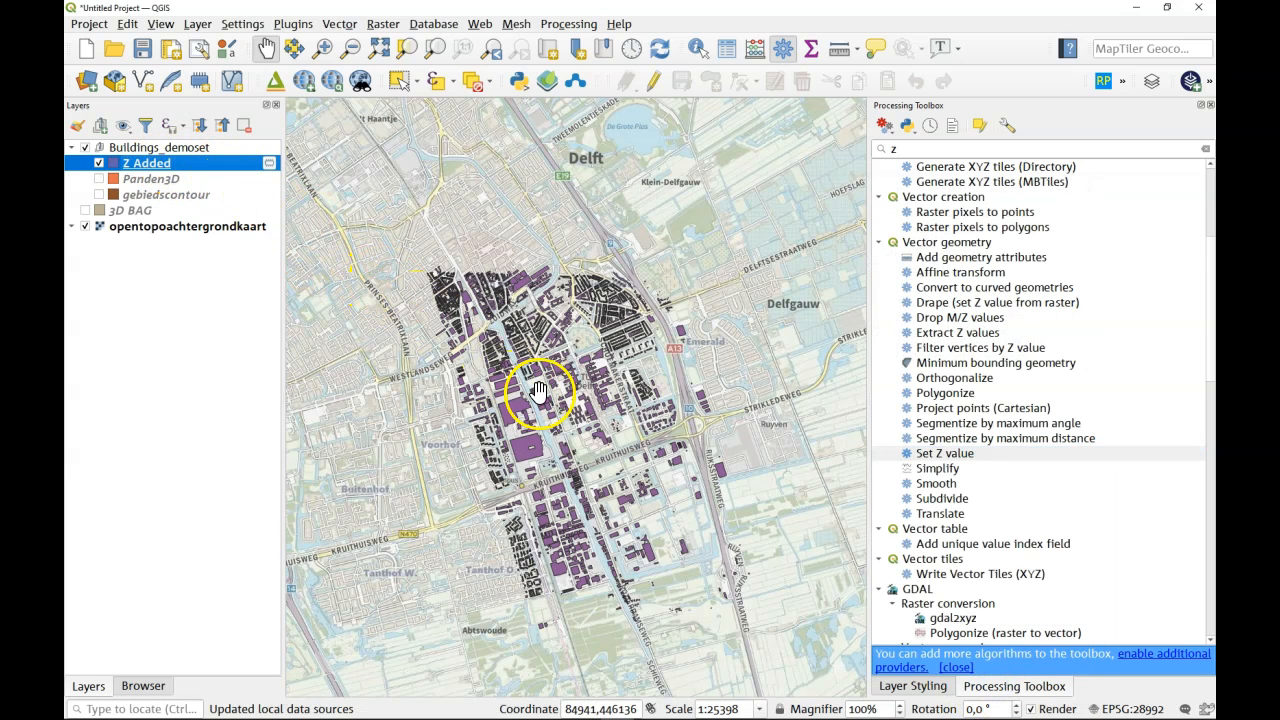
Step: Identify a building of the Z Added layer on the TU Delft campus and examine its ground and roof height attributes
scroll(530, 392, up, 1)
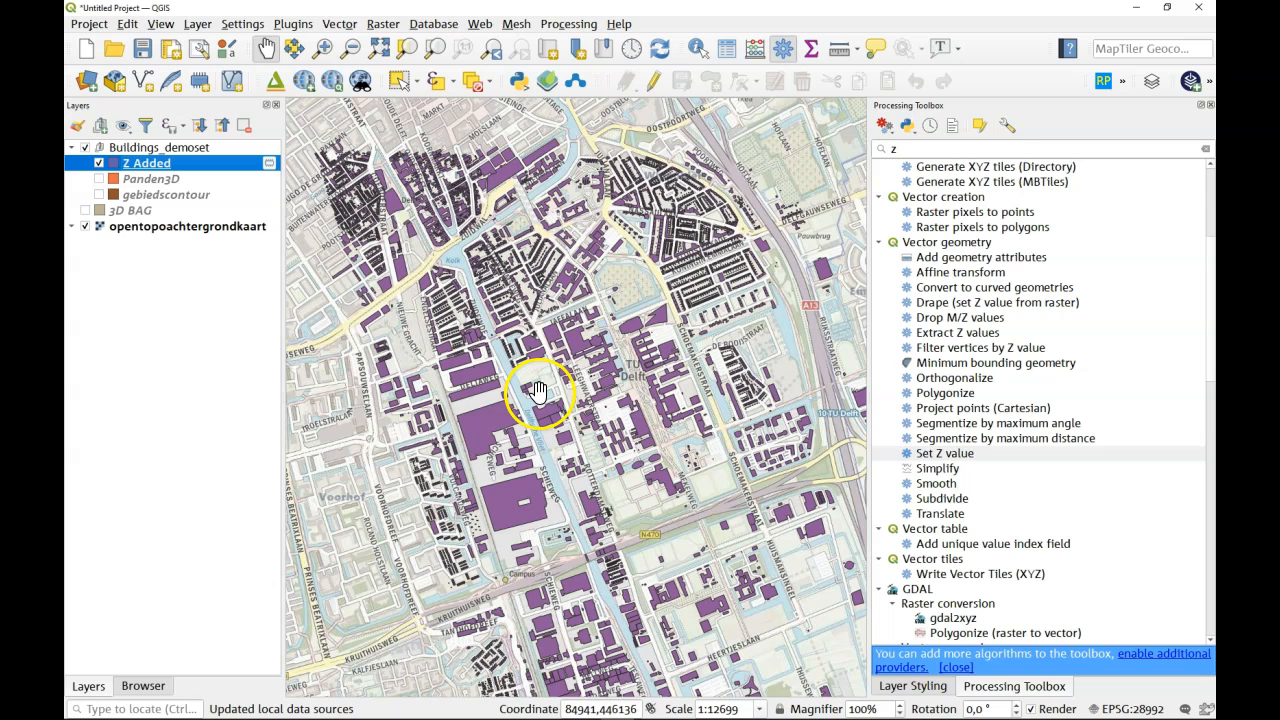
click(697, 48)
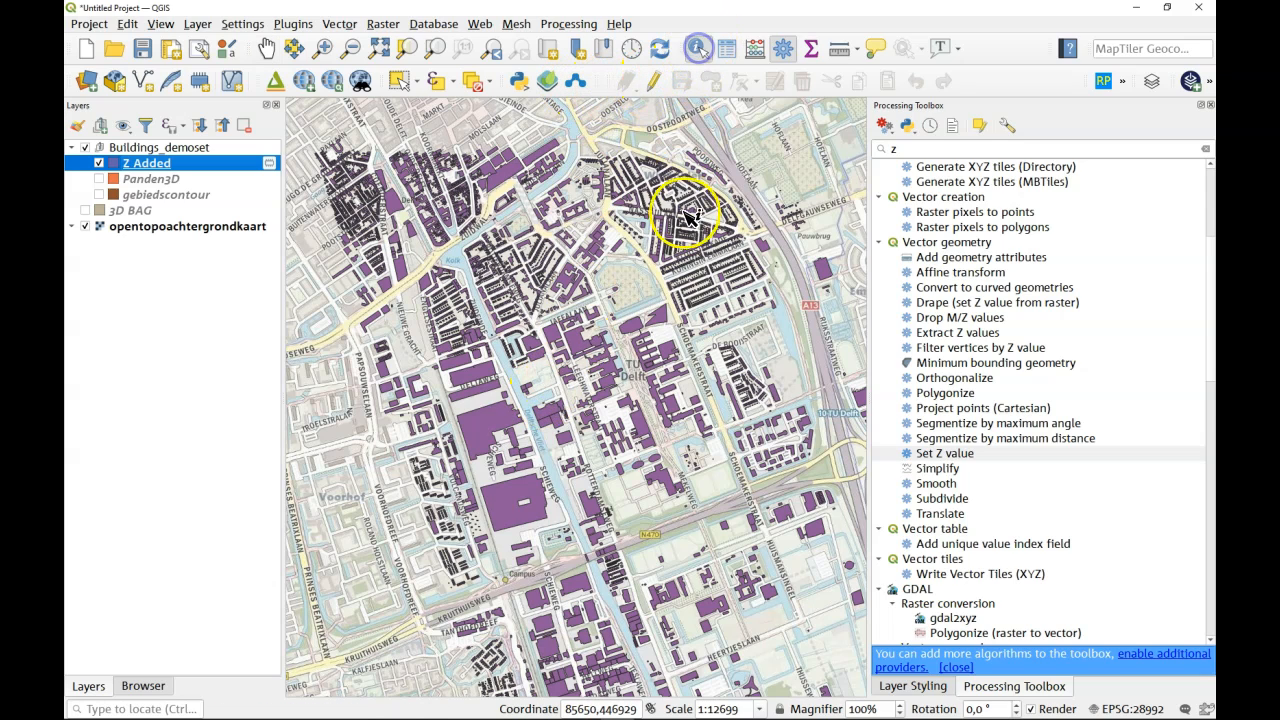
click(661, 318)
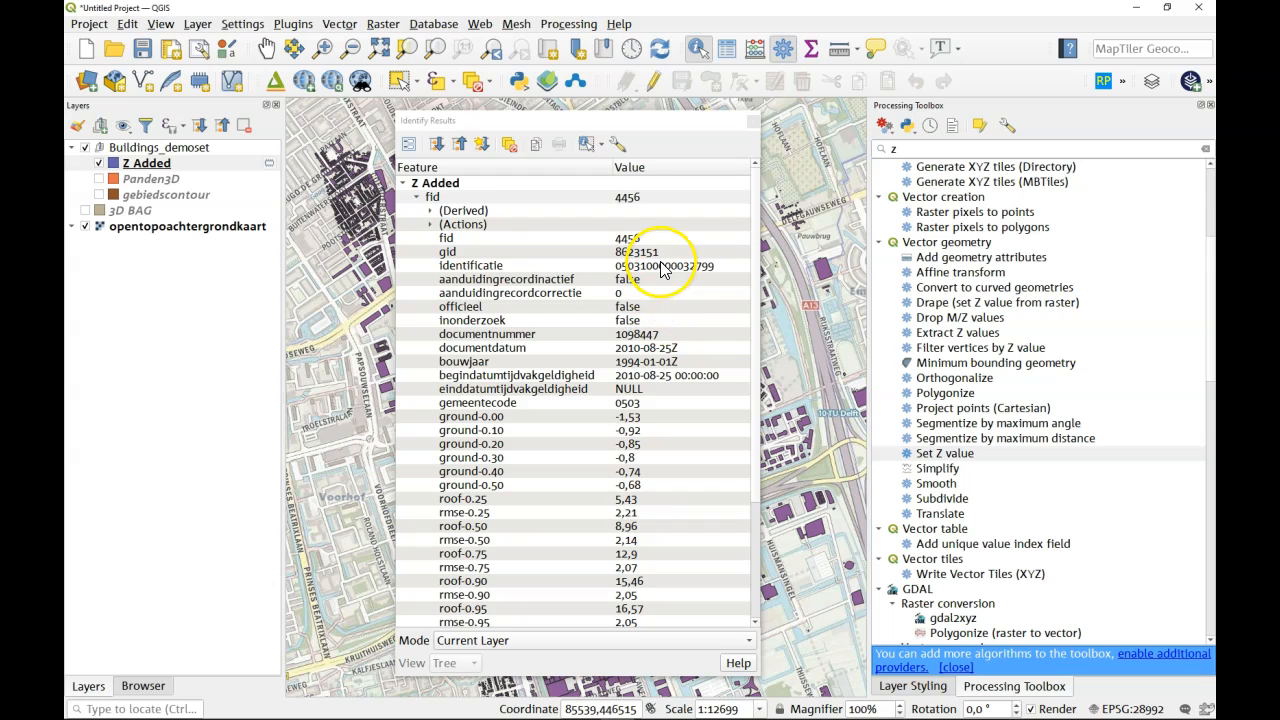
scroll(669, 311, down, 4)
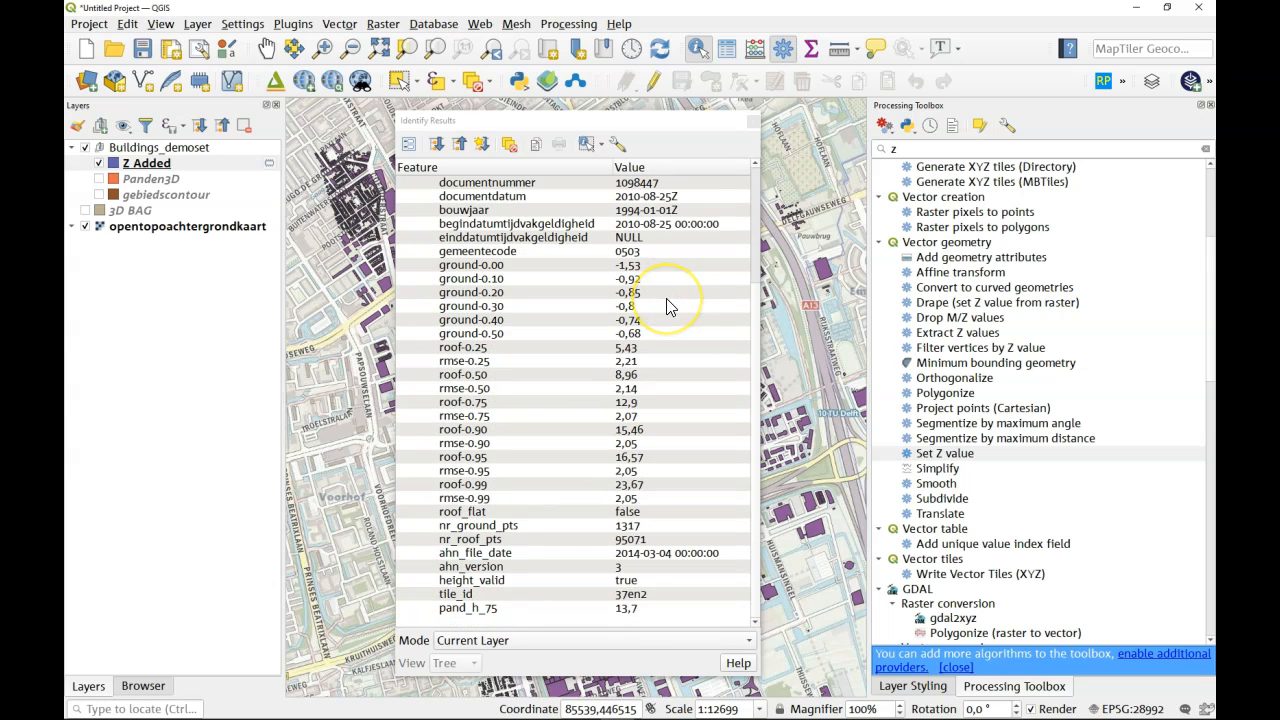
scroll(670, 308, up, 4)
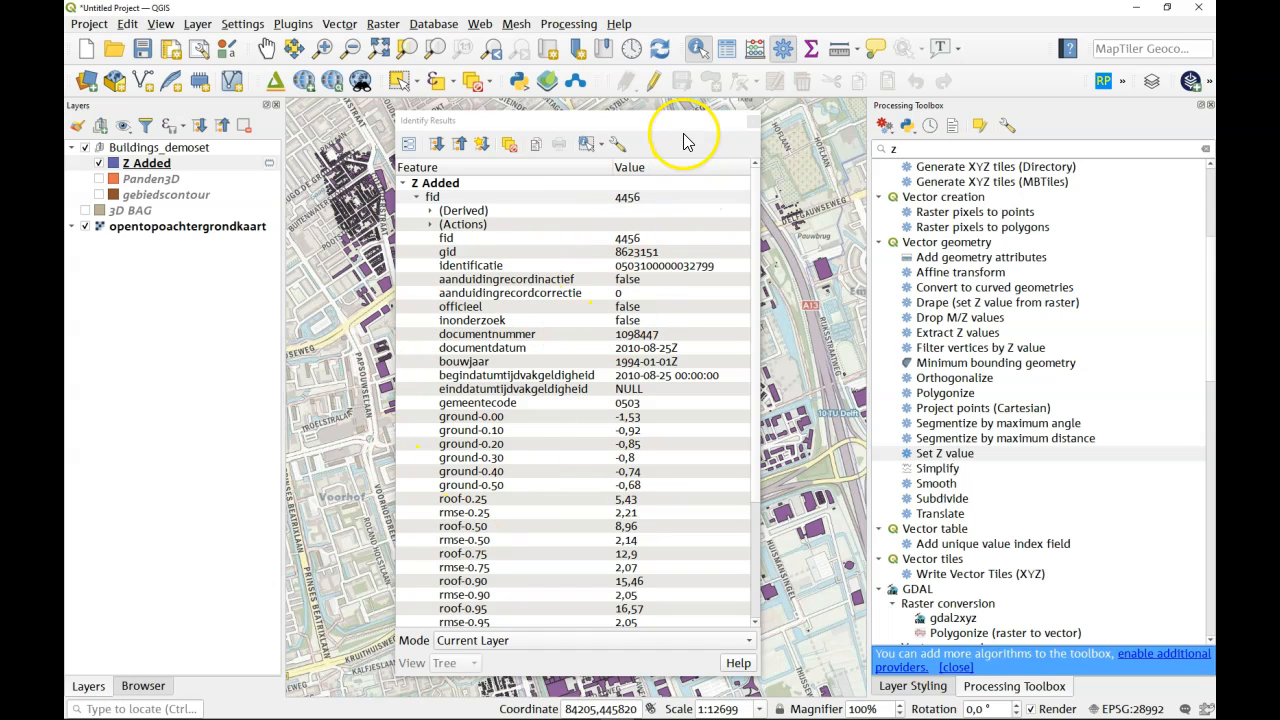
click(753, 122)
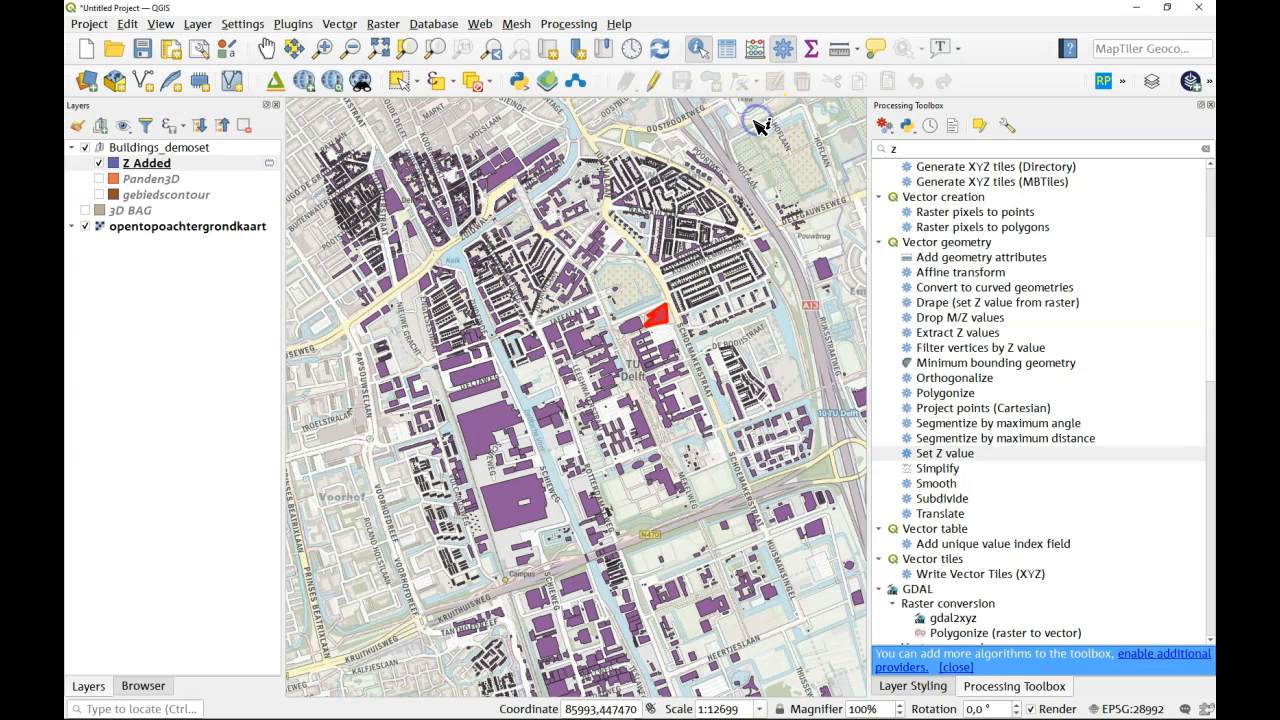
Step: Start exporting the features of the Z Added layer and choose AutoCAD DXF as the output format
click(141, 166)
right_click(141, 170)
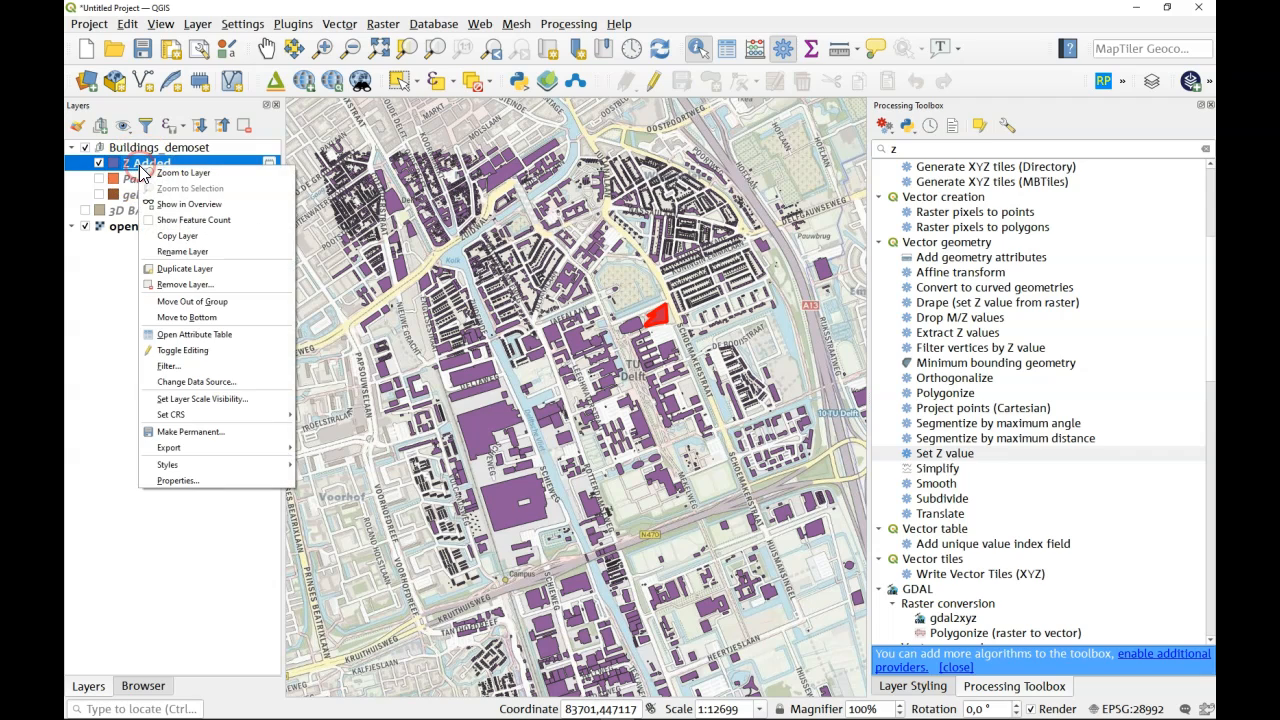
click(205, 447)
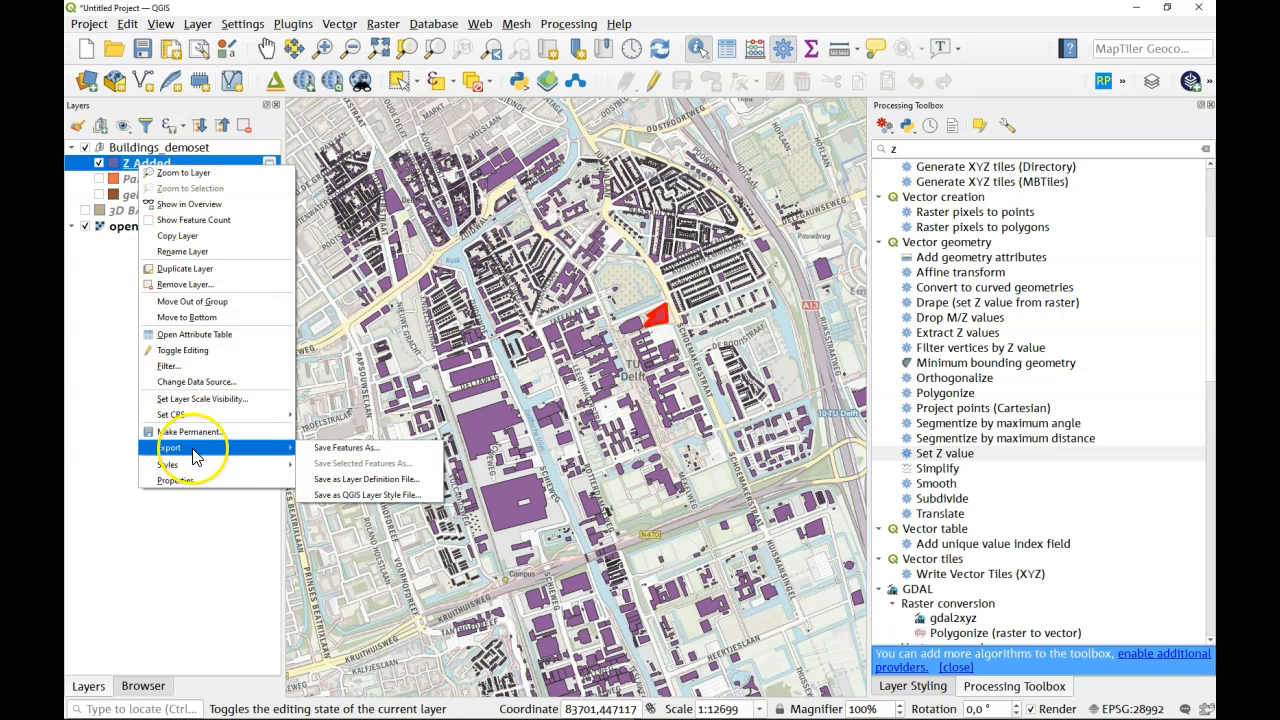
click(385, 457)
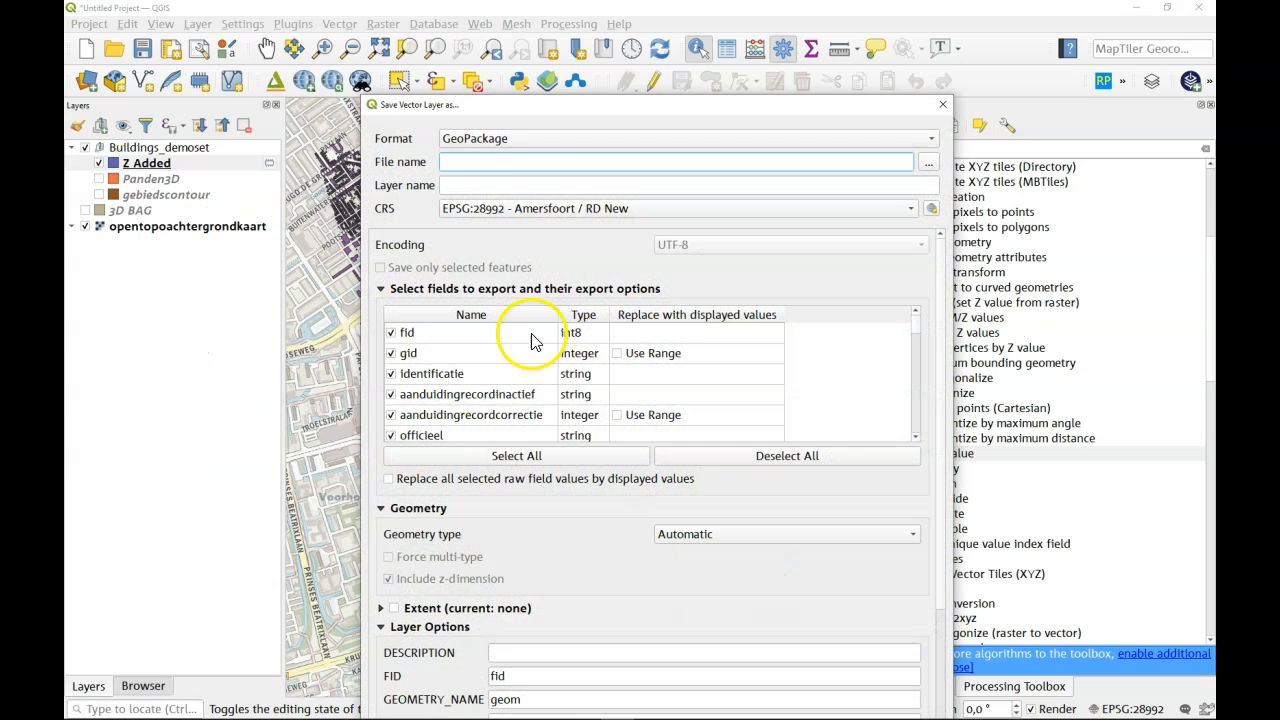
click(511, 141)
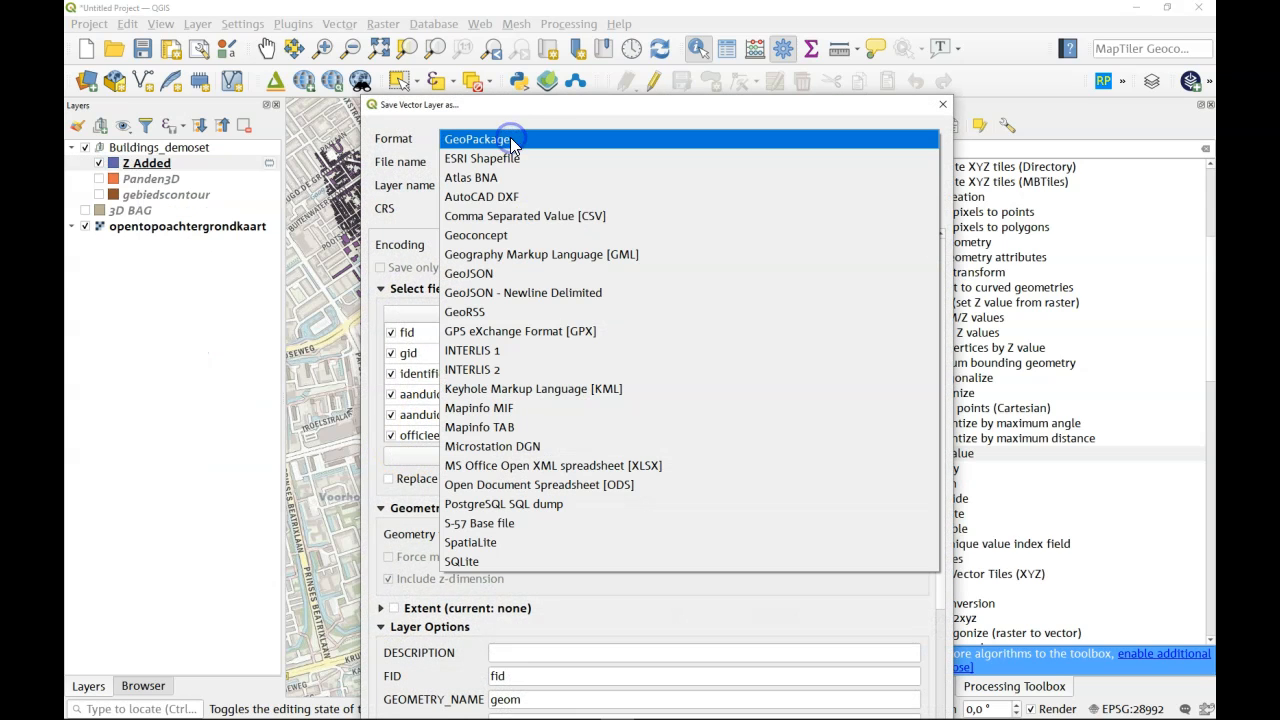
click(516, 200)
Step: Name the export file Panden3D in the Urbanism folder
click(928, 166)
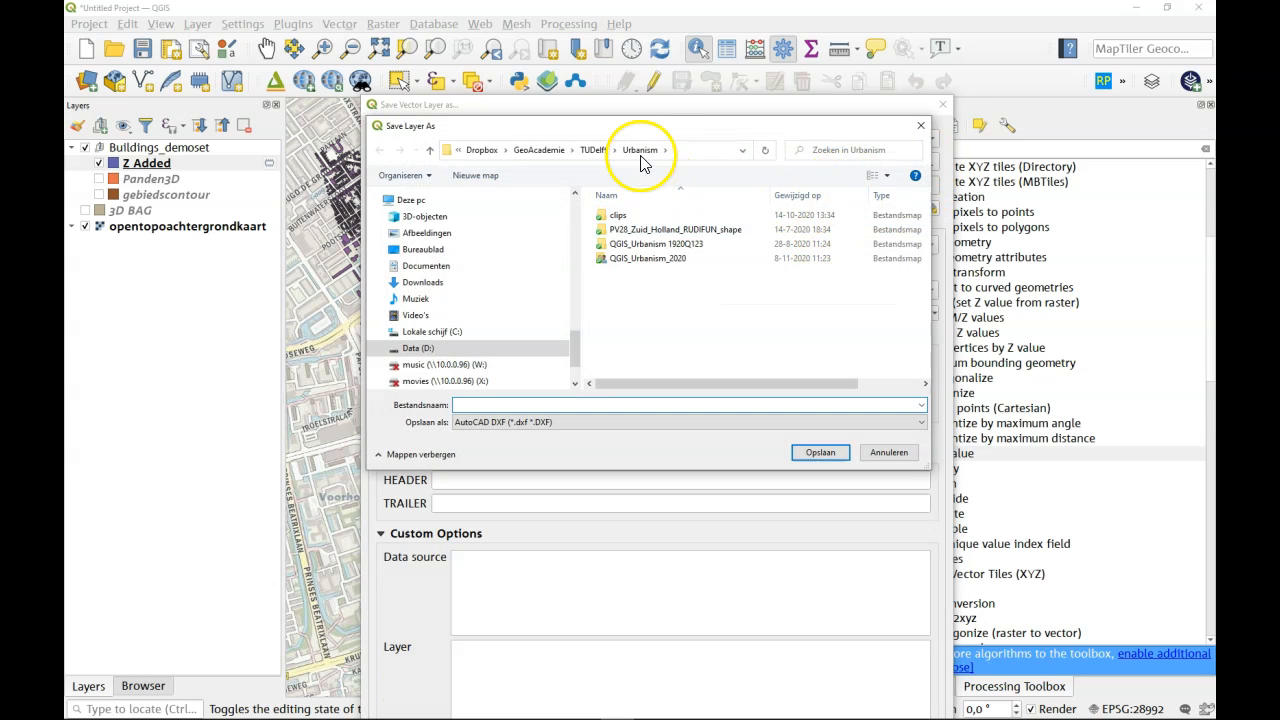
click(598, 404)
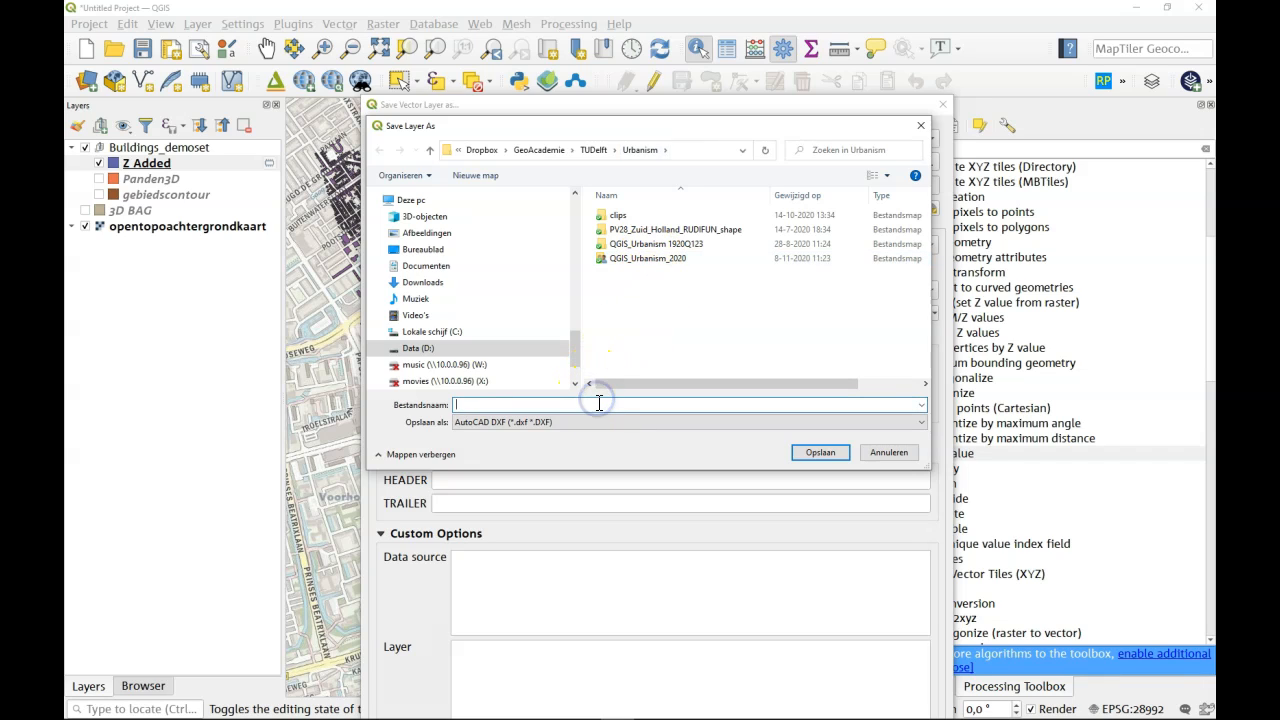
text(Panden3D)
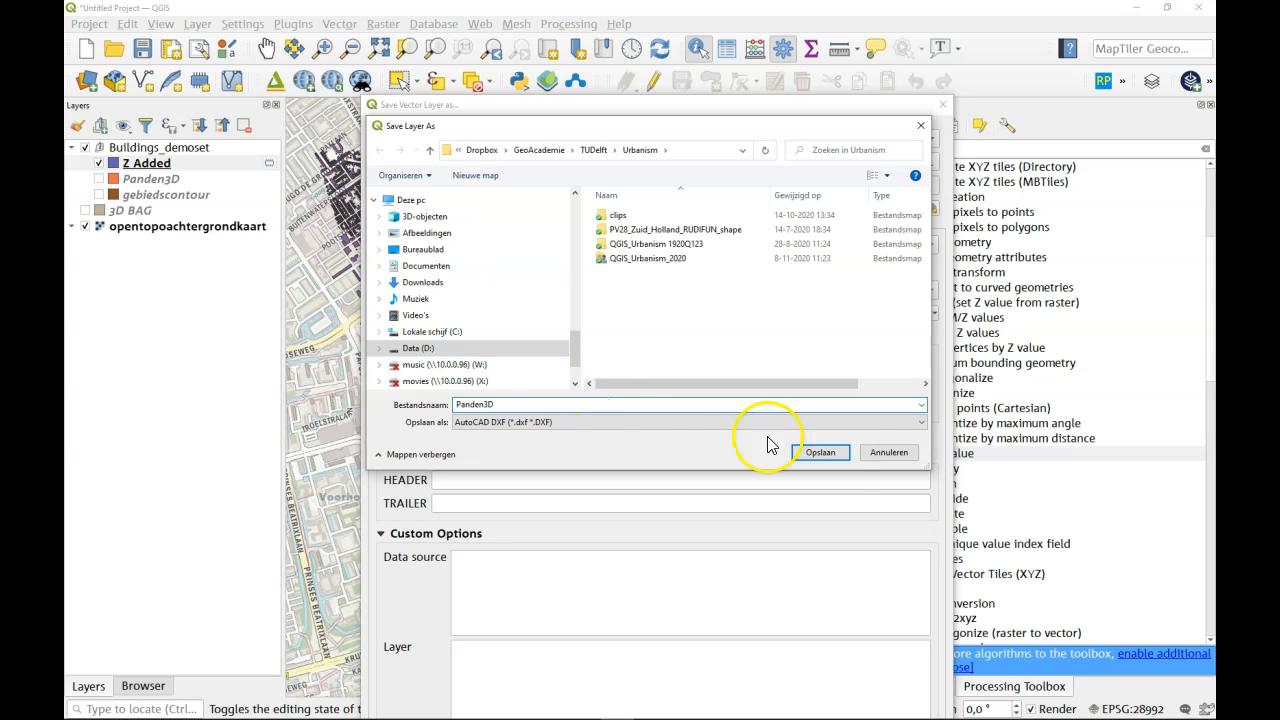
click(812, 452)
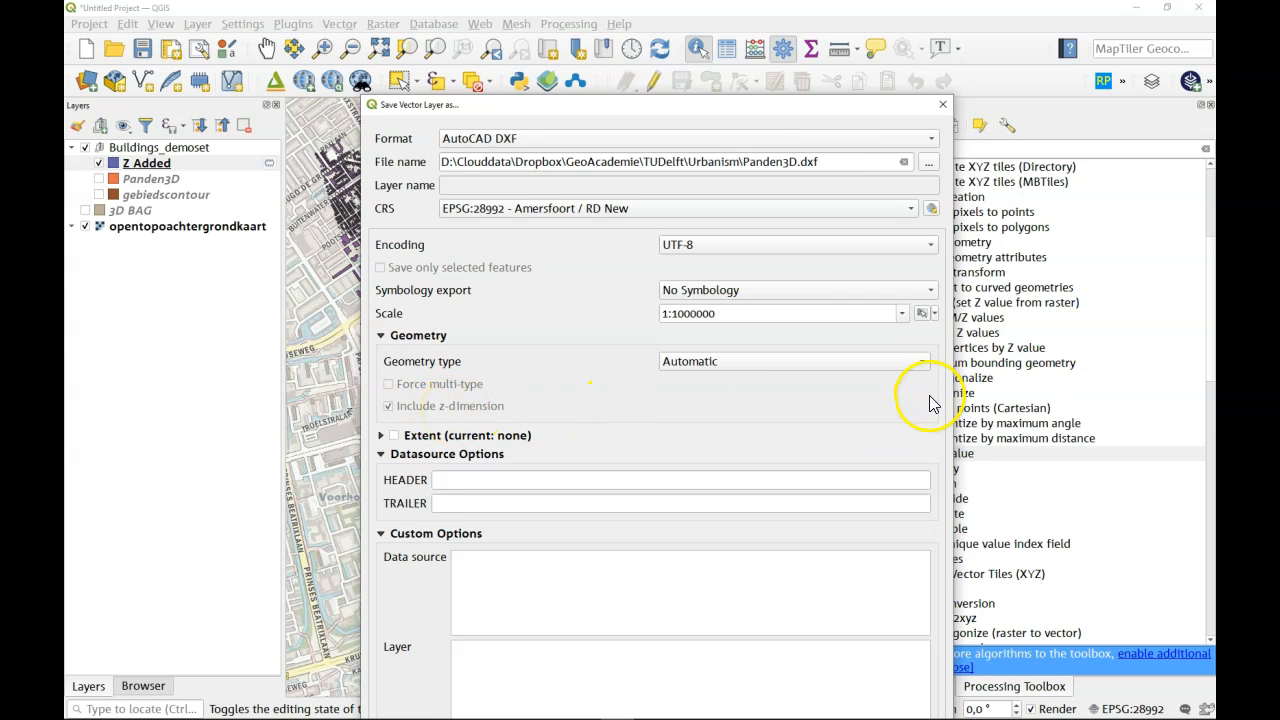
Step: Export the DXF file, add it to the map and assign it the Amersfoort / RD New (EPSG:28992) coordinate system
drag(773, 105, 720, 16)
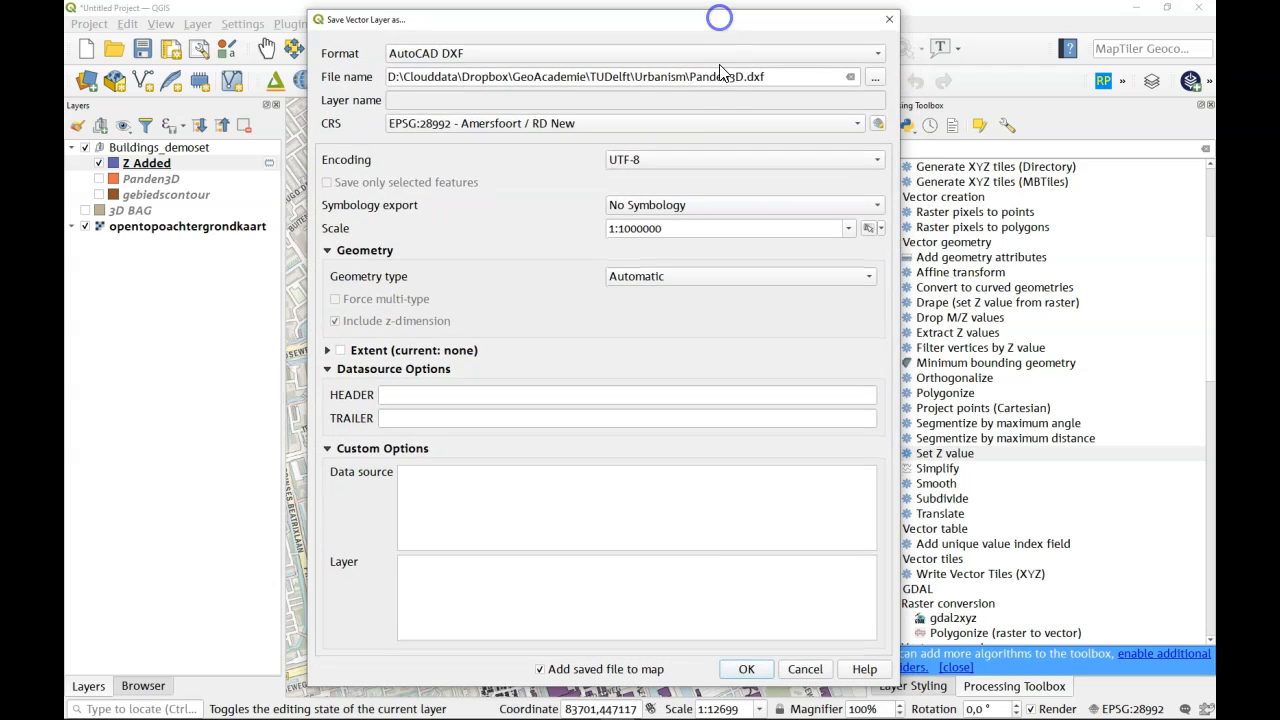
click(745, 674)
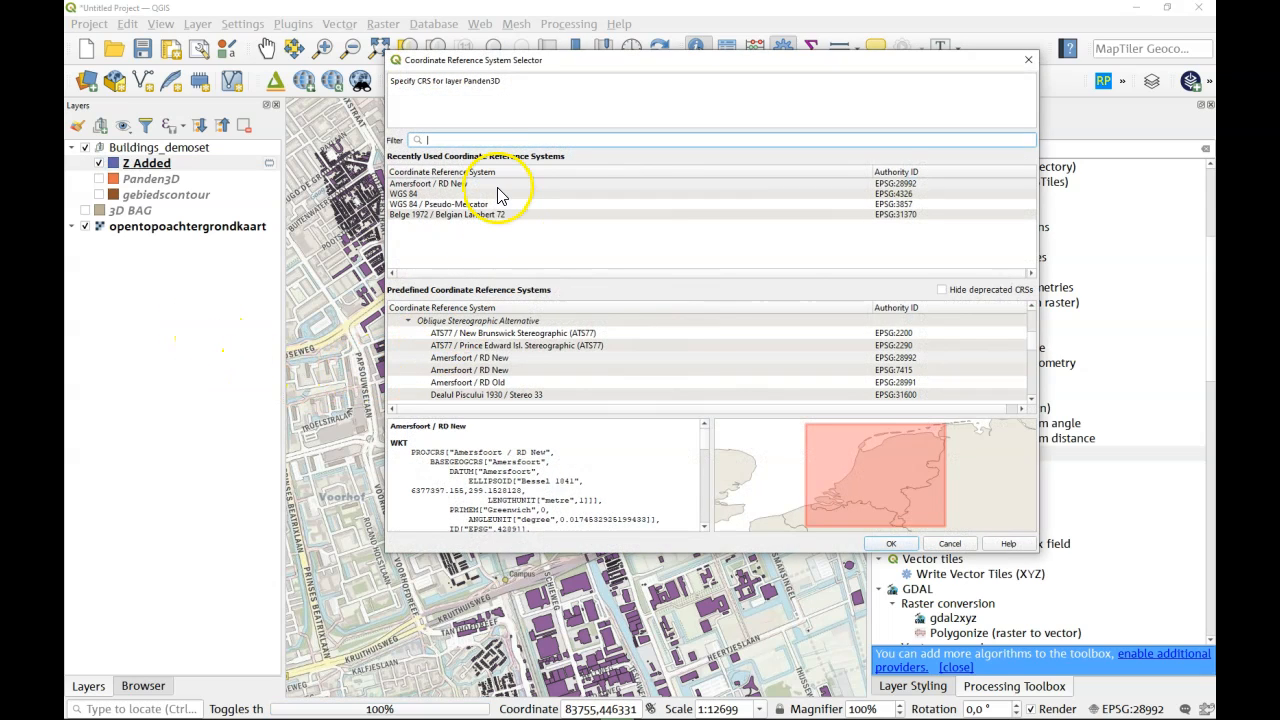
click(426, 185)
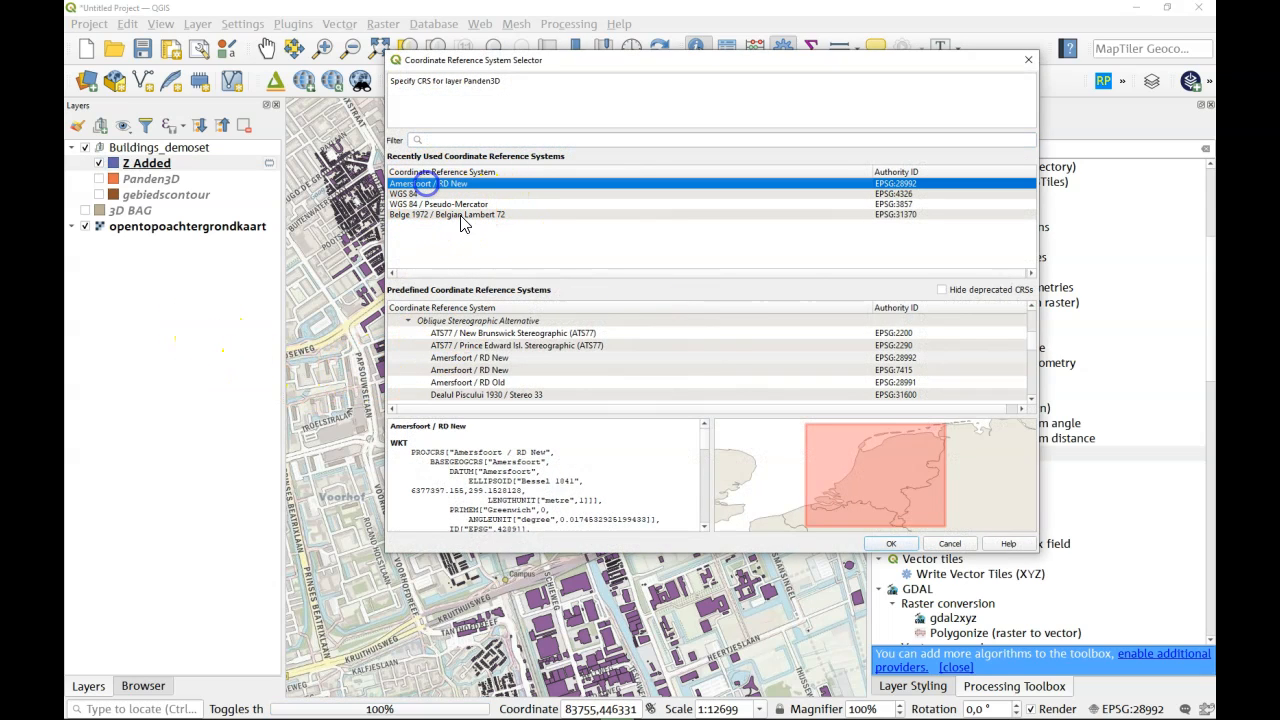
click(892, 544)
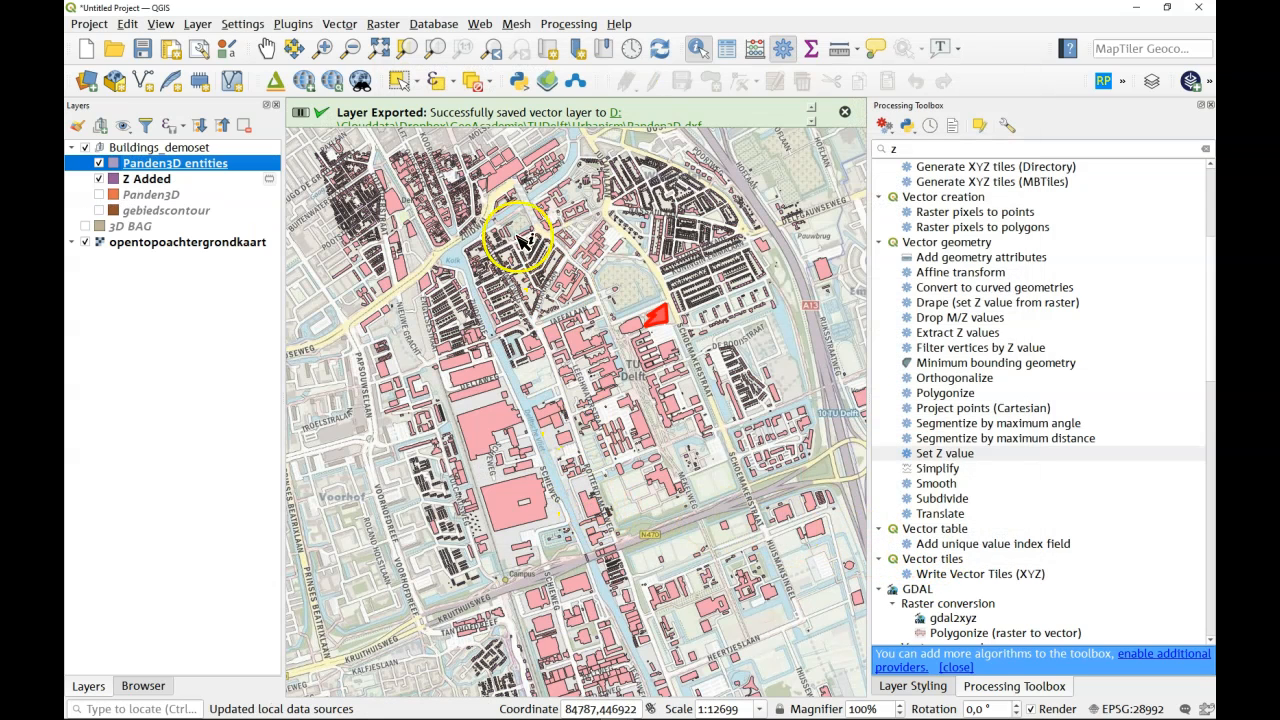